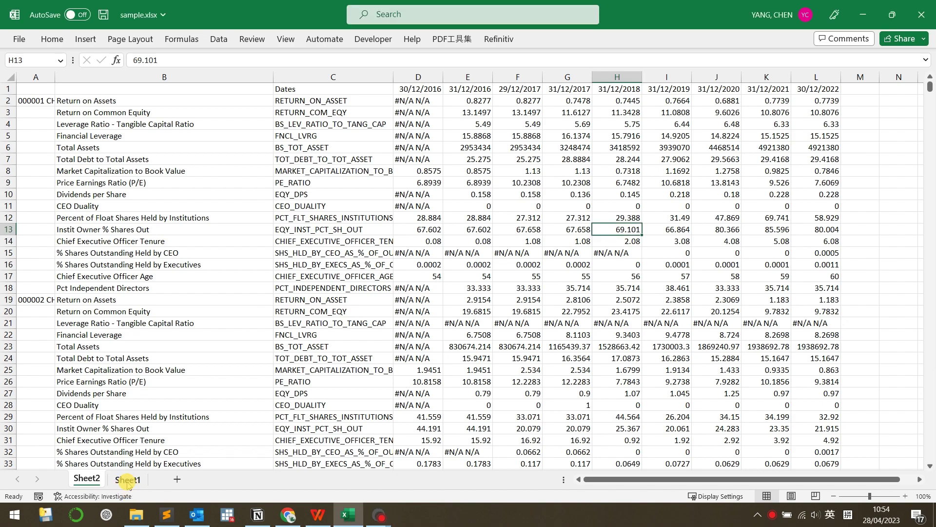
Inspect Sheet1's ID, Year, ROA, ROE and PE columns of the target layout.
{"action": "left_click", "coordinate": [128, 479]}
{"action": "left_click", "coordinate": [155, 229]}
{"action": "left_click", "coordinate": [33, 76]}
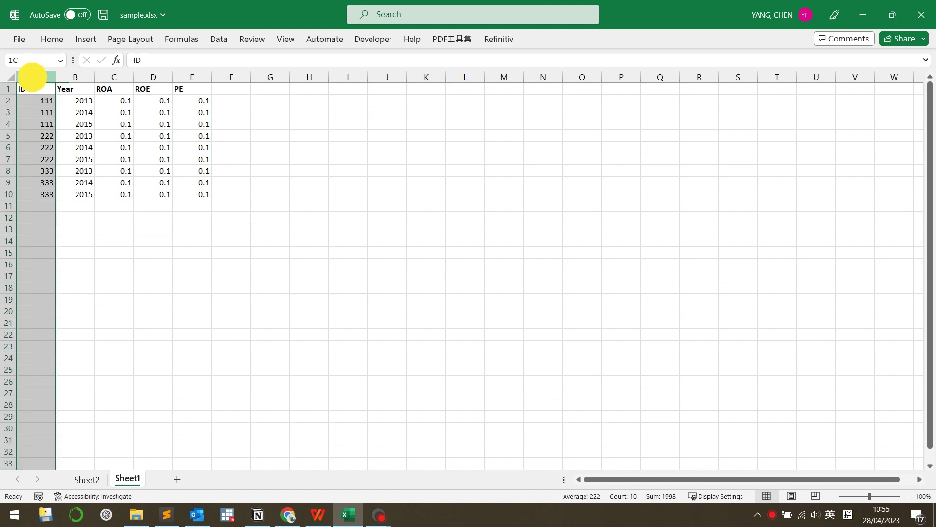
{"action": "left_click", "coordinate": [40, 90]}
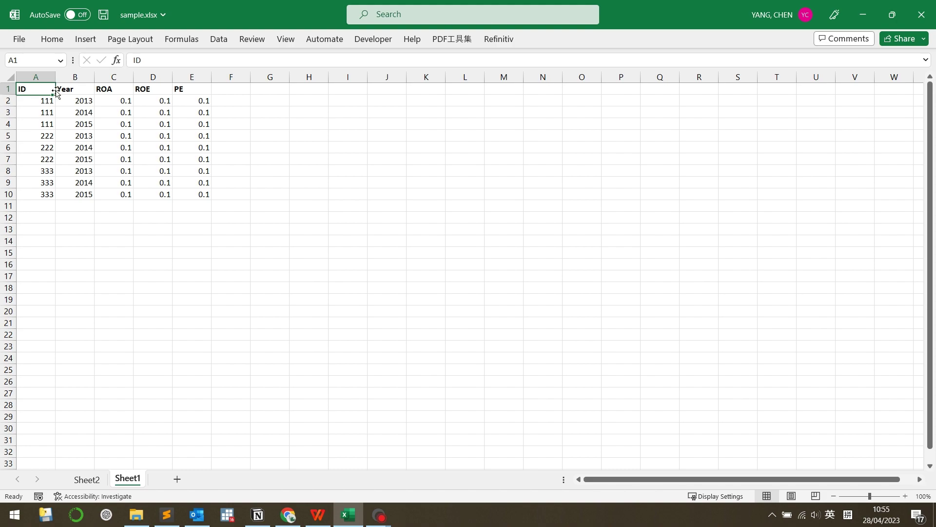
{"action": "left_click", "coordinate": [75, 77]}
{"action": "left_click", "coordinate": [79, 88]}
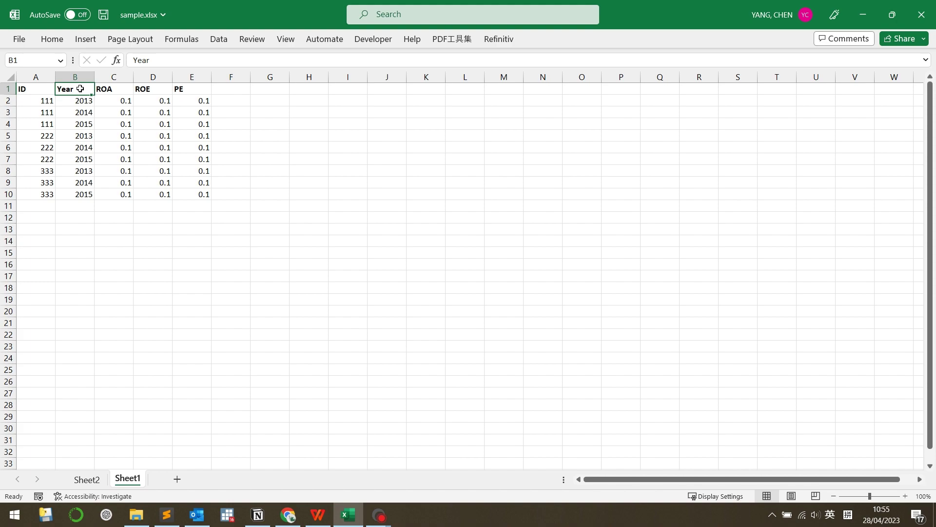
{"action": "left_click_drag", "start_coordinate": [112, 76], "coordinate": [195, 78]}
{"action": "left_click", "coordinate": [305, 134]}
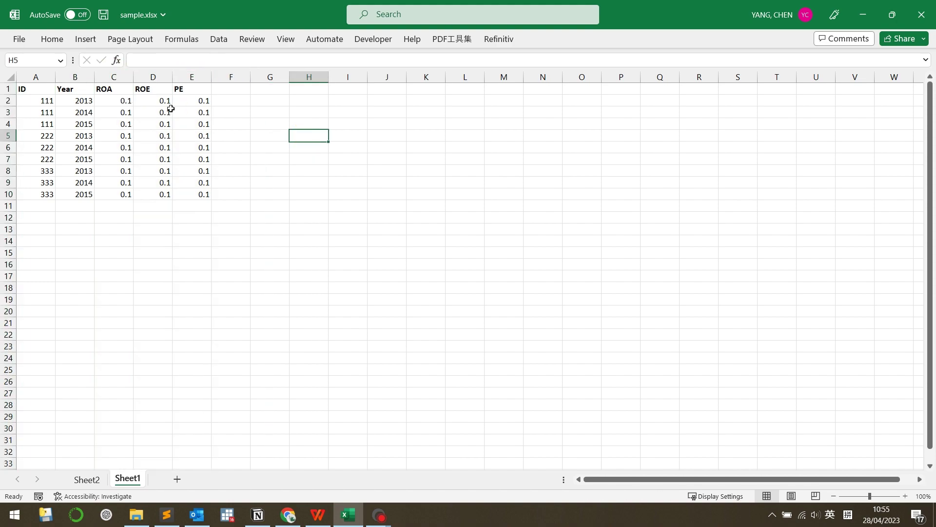
Compare Sheet1's A1:E10 sample table with Sheet2's B4:E25 indicator block.
{"action": "left_click", "coordinate": [191, 178]}
{"action": "left_click_drag", "start_coordinate": [191, 178], "coordinate": [51, 83]}
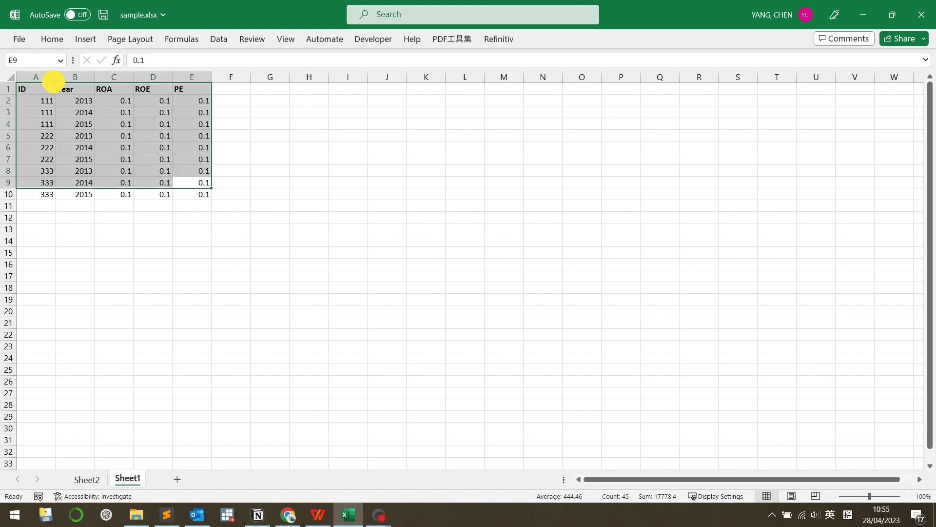
{"action": "left_click", "coordinate": [87, 479]}
{"action": "left_click_drag", "start_coordinate": [82, 123], "coordinate": [466, 371]}
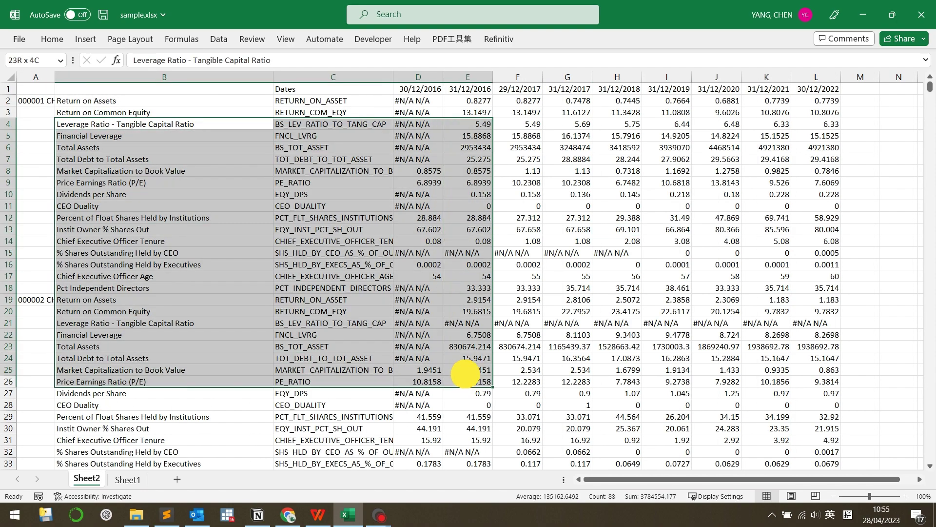
{"action": "left_click", "coordinate": [127, 480]}
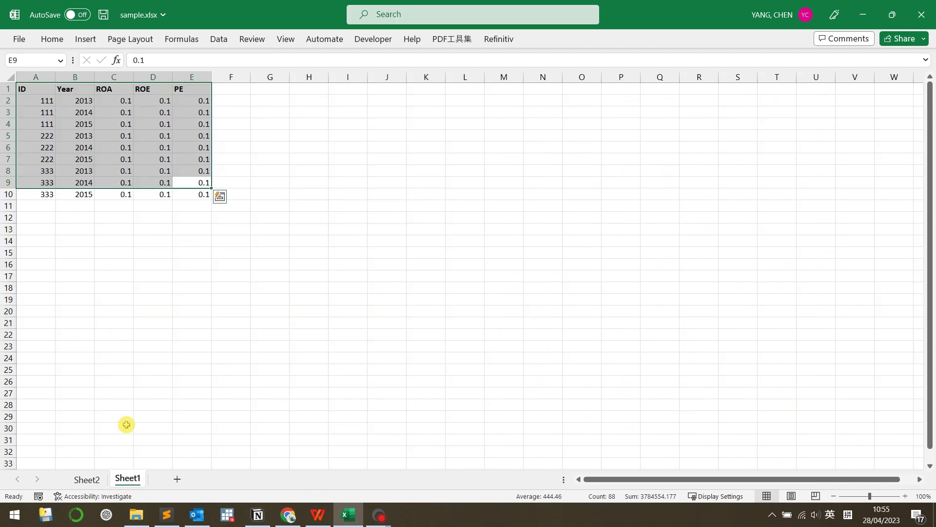
{"action": "left_click_drag", "start_coordinate": [191, 194], "coordinate": [26, 83]}
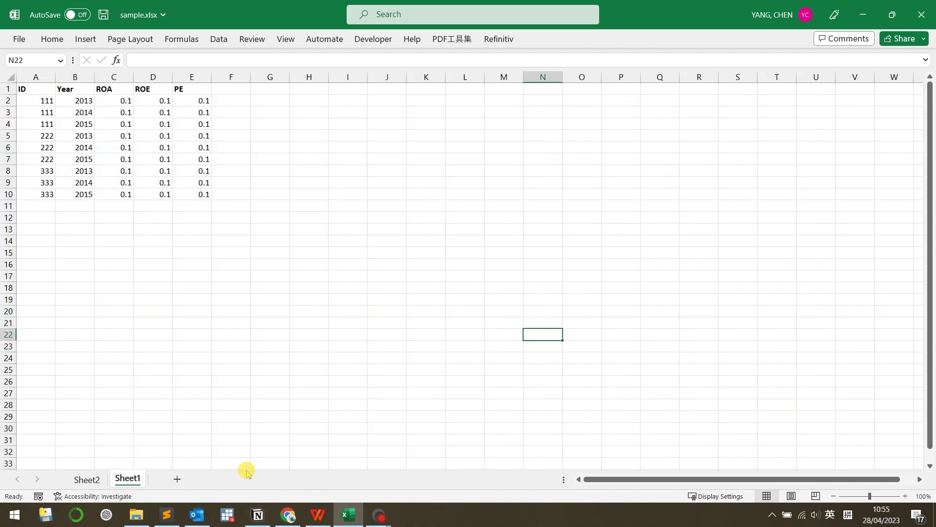
Enlarge the Sublime Text notes with the five-step plan and Stata code, snapped to the right half.
{"action": "left_click", "coordinate": [86, 479]}
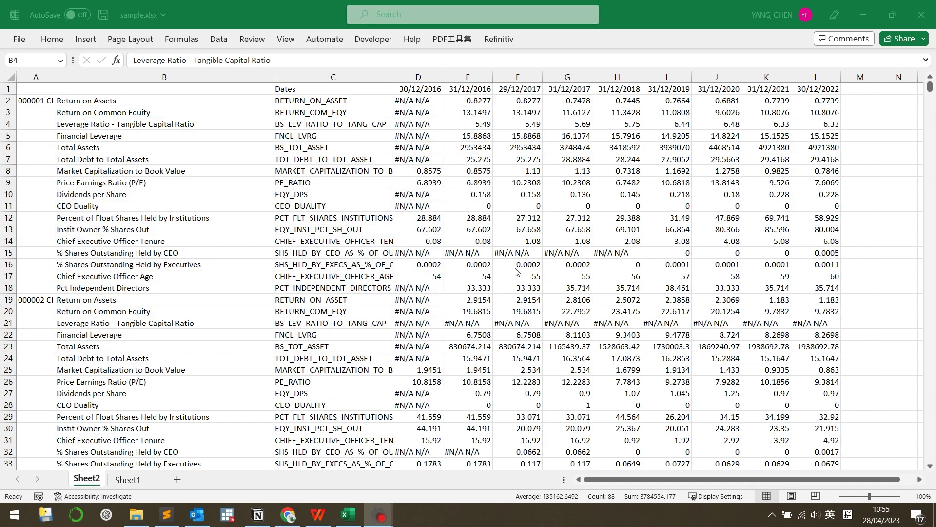
{"action": "left_click", "coordinate": [167, 514]}
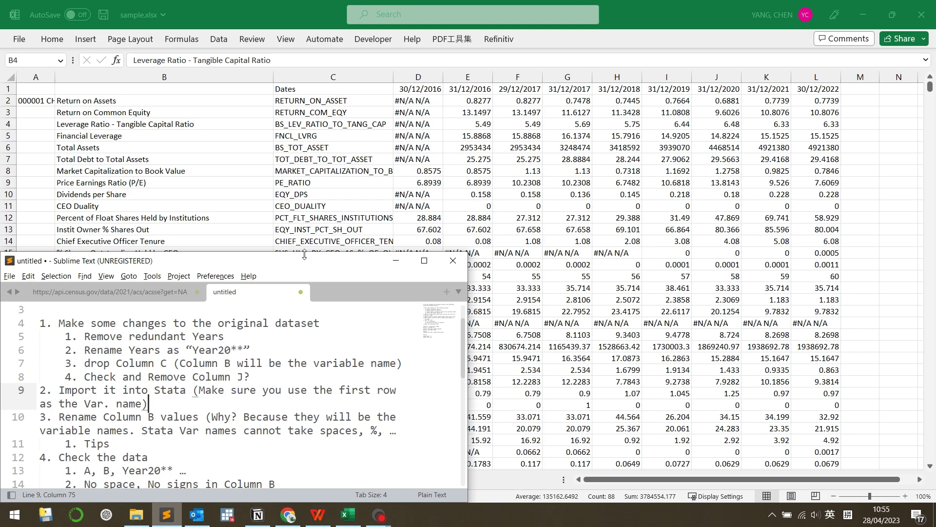
{"action": "left_click_drag", "start_coordinate": [304, 254], "coordinate": [622, 130]}
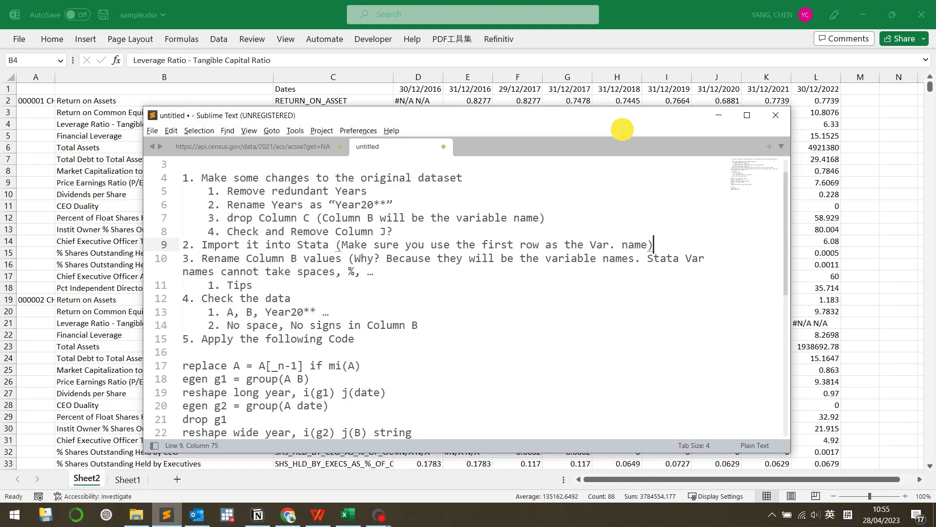
{"action": "scroll", "coordinate": [466, 299], "scroll_direction": "down", "scroll_amount": 2}
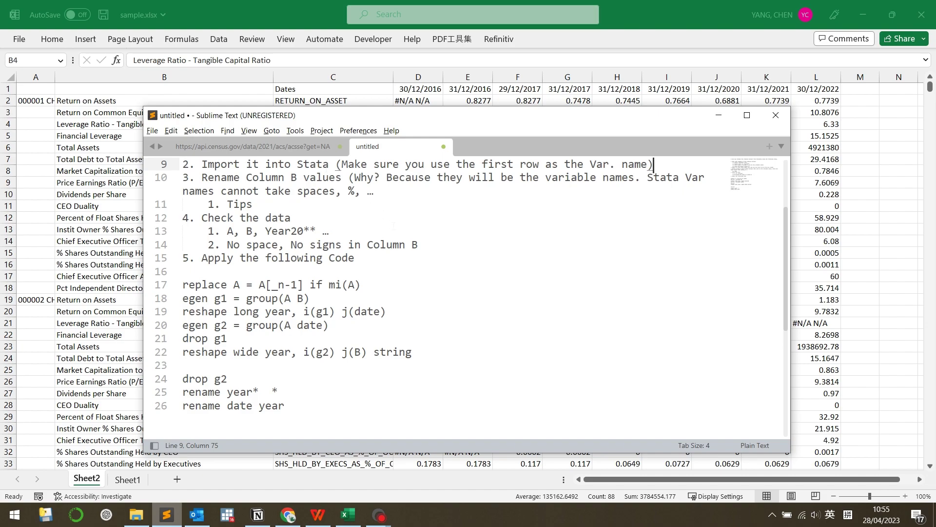
{"action": "scroll", "coordinate": [465, 297], "scroll_direction": "up", "scroll_amount": 2}
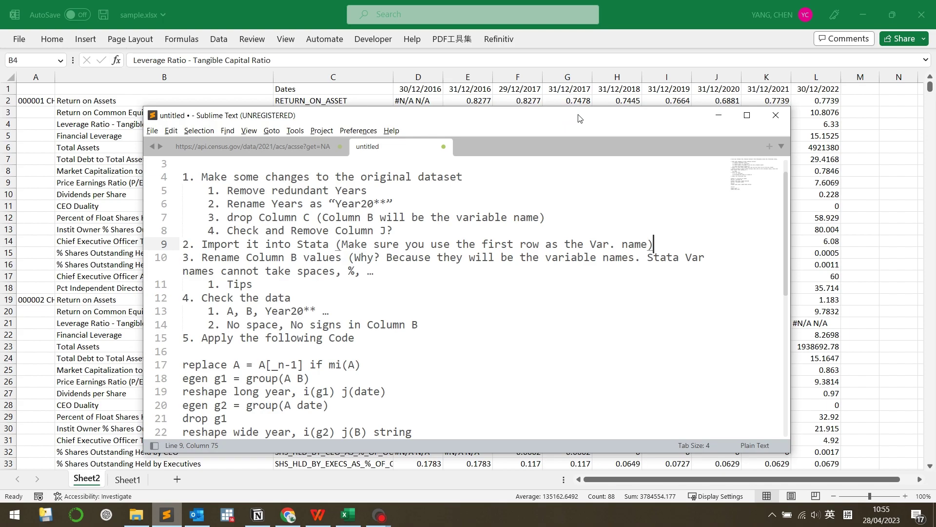
{"action": "left_click_drag", "start_coordinate": [579, 118], "coordinate": [934, 119]}
Place the Excel workbook on the left half, select the date header row and zoom in.
{"action": "left_click", "coordinate": [90, 147]}
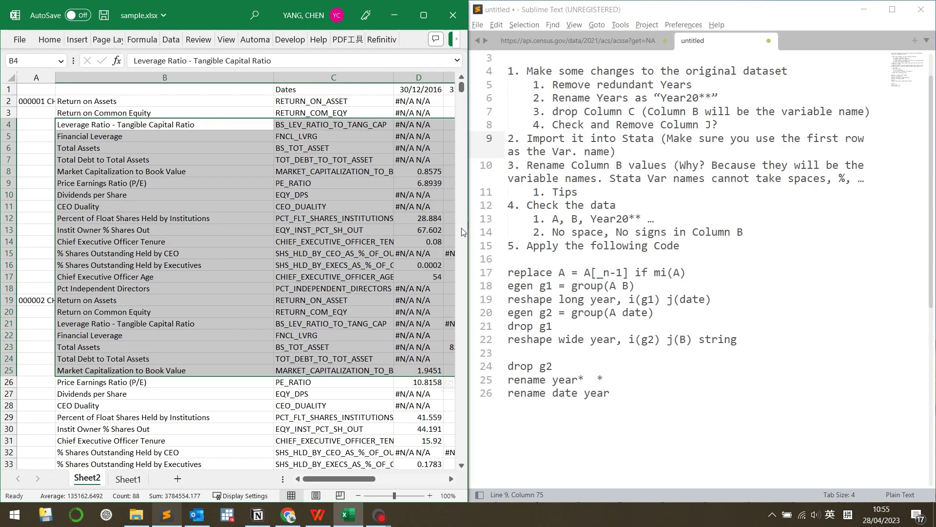
{"action": "scroll", "coordinate": [343, 226], "scroll_direction": "down", "scroll_amount": 1}
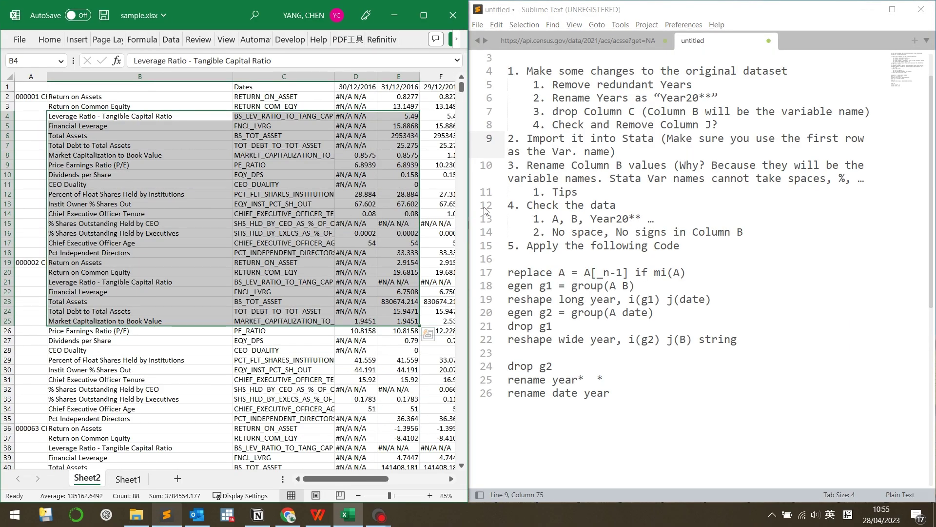
{"action": "left_click", "coordinate": [662, 165]}
{"action": "key", "text": "alt+Tab"}
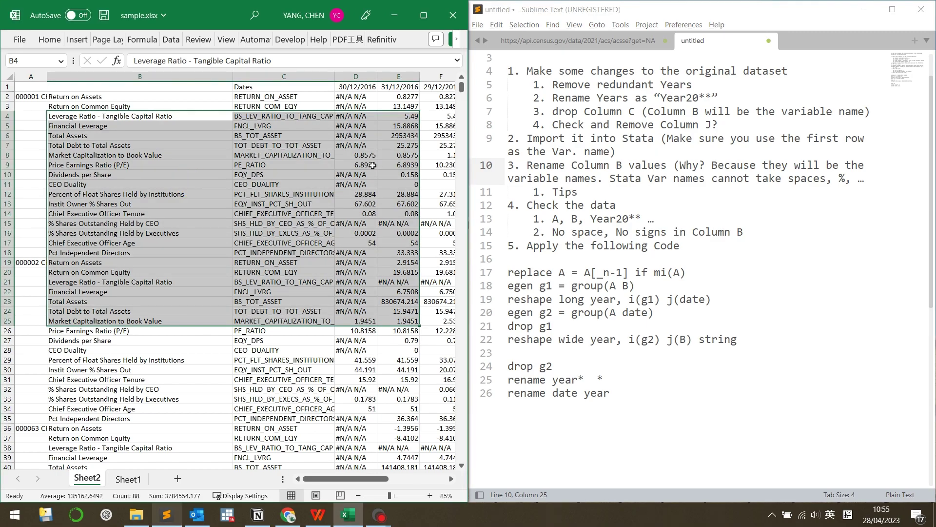
{"action": "left_click", "coordinate": [353, 130]}
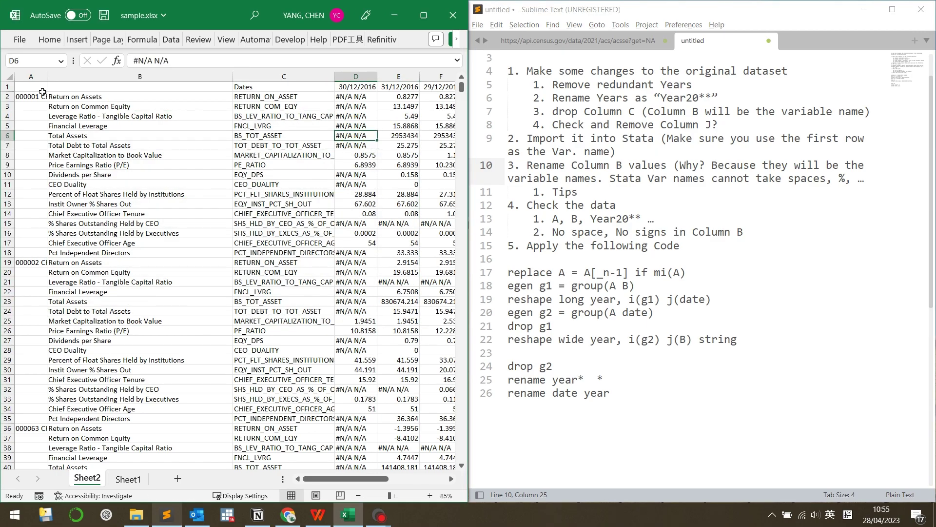
{"action": "left_click", "coordinate": [8, 87]}
{"action": "scroll", "coordinate": [211, 174], "scroll_direction": "up", "scroll_amount": 2}
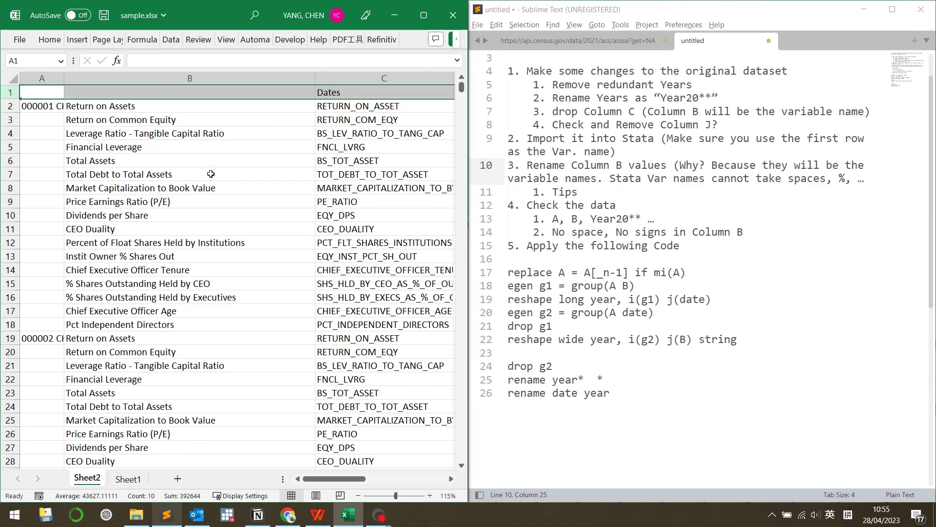
{"action": "left_click_drag", "start_coordinate": [321, 477], "coordinate": [380, 473]}
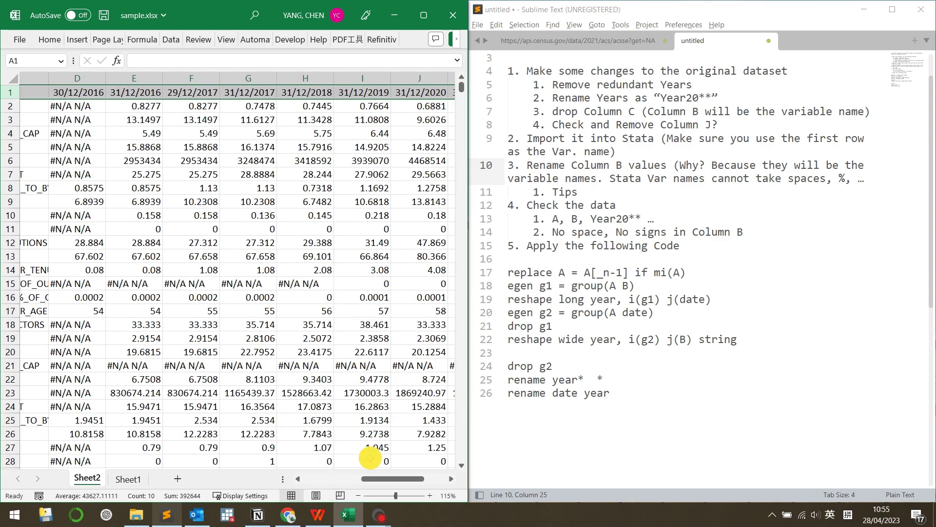
Delete the redundant 30/12/2016 and 29/12/2017 columns, leaving one date column per year.
{"action": "left_click", "coordinate": [92, 76]}
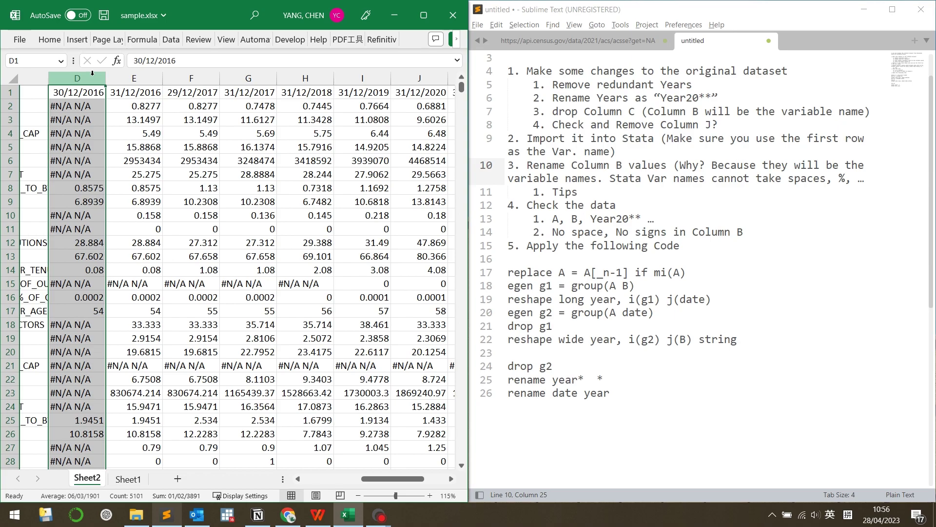
{"action": "key", "text": "ctrl+minus"}
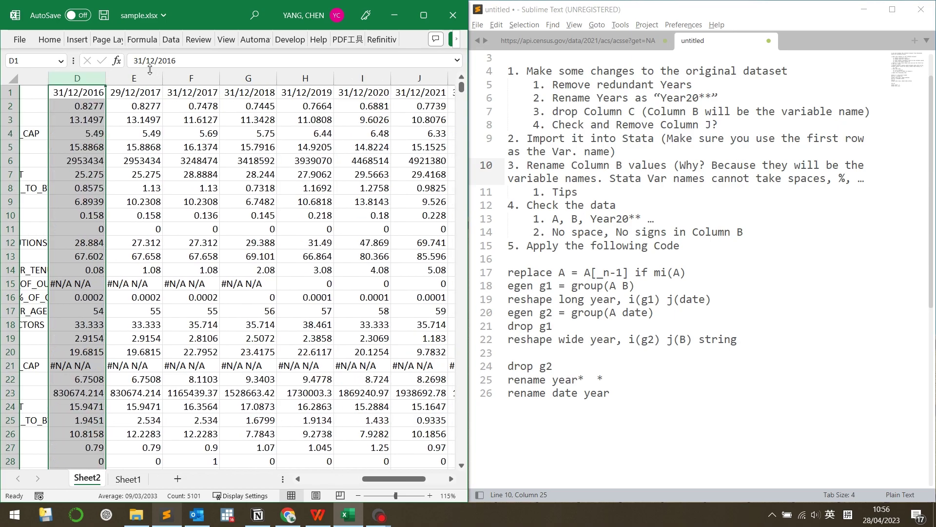
{"action": "left_click", "coordinate": [144, 77]}
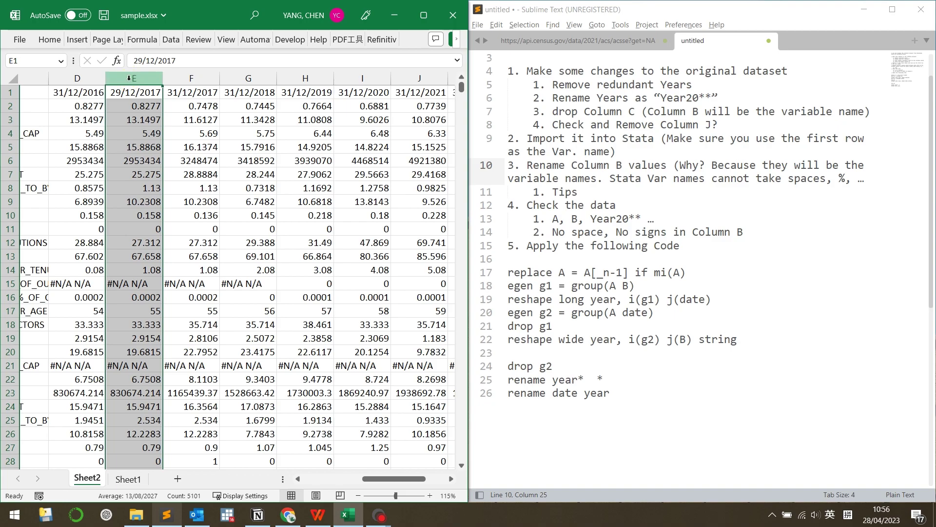
{"action": "key", "text": "ctrl+minus"}
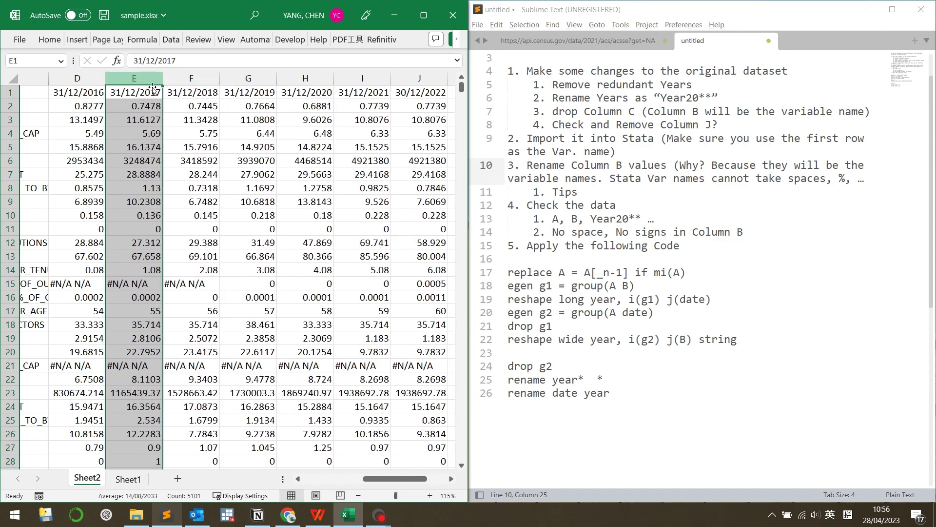
{"action": "left_click", "coordinate": [170, 122]}
{"action": "left_click_drag", "start_coordinate": [83, 93], "coordinate": [456, 92]}
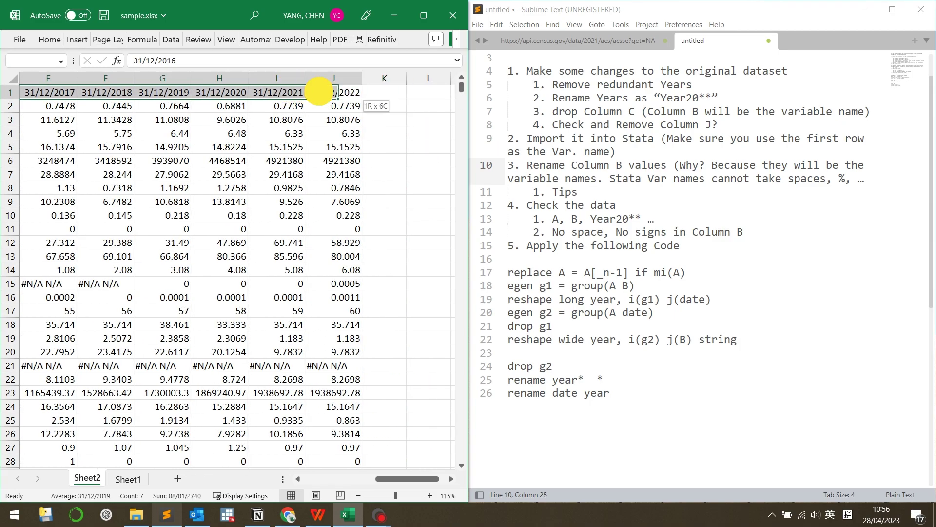
{"action": "mouse_move", "coordinate": [385, 480]}
{"action": "left_mouse_down"}
{"action": "mouse_move", "coordinate": [347, 477]}
{"action": "mouse_move", "coordinate": [429, 476]}
{"action": "mouse_move", "coordinate": [362, 476]}
{"action": "mouse_move", "coordinate": [381, 464]}
{"action": "left_mouse_up"}
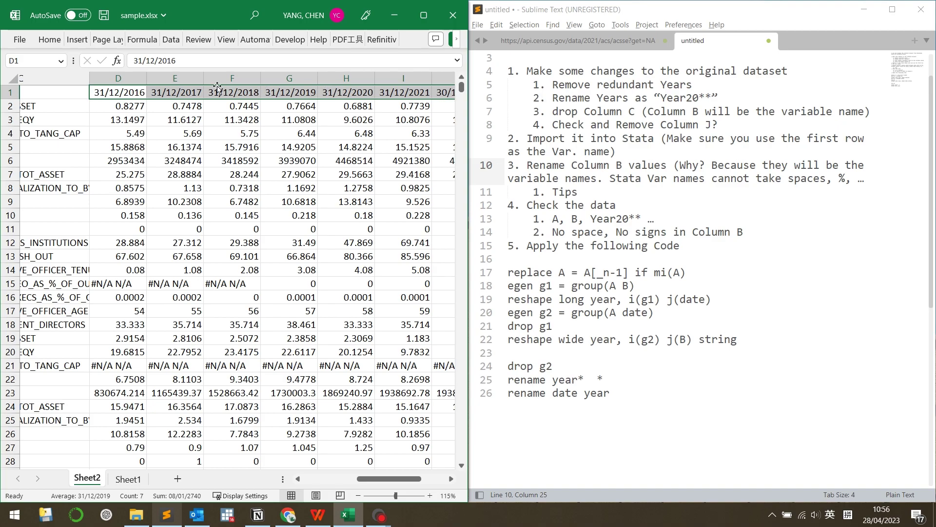
Enter year2016 as the D1 header and paste it across E1:J1.
{"action": "left_click", "coordinate": [120, 93]}
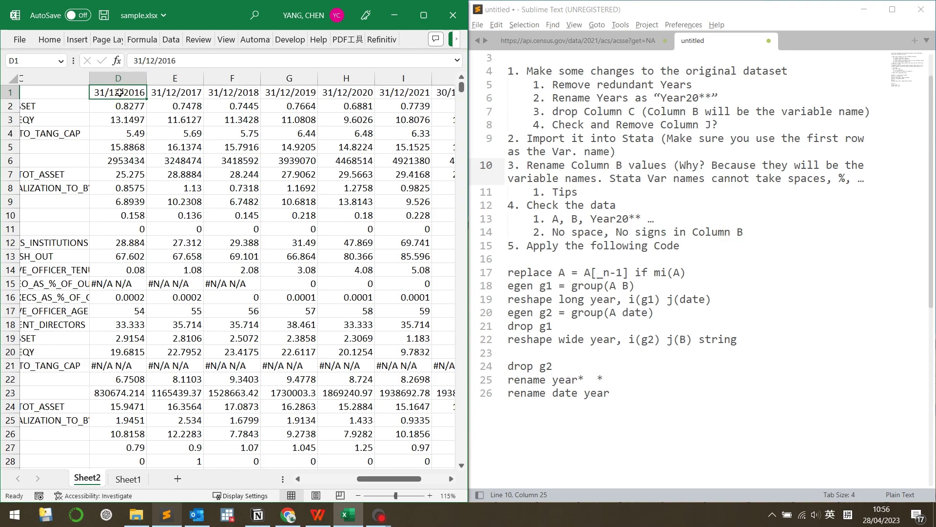
{"action": "type", "text": "year202"}
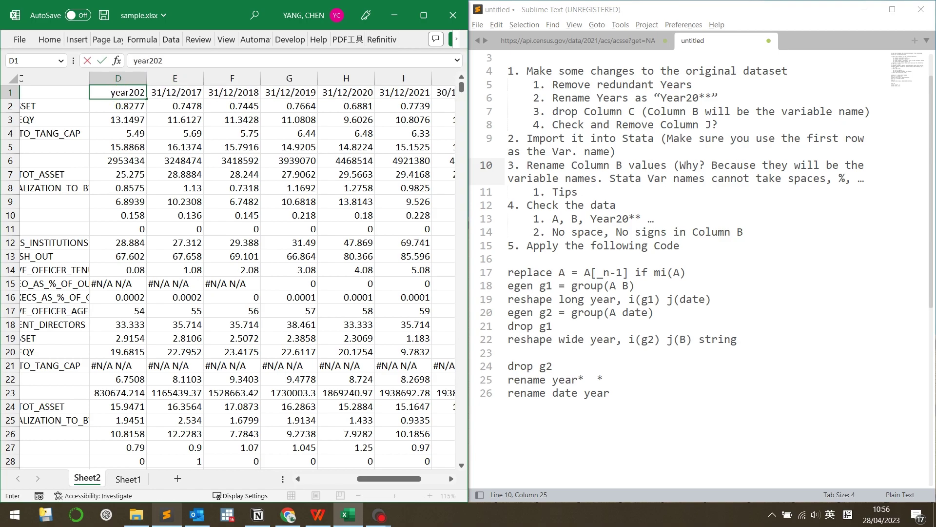
{"action": "type", "text": "6"}
{"action": "key", "text": "Return"}
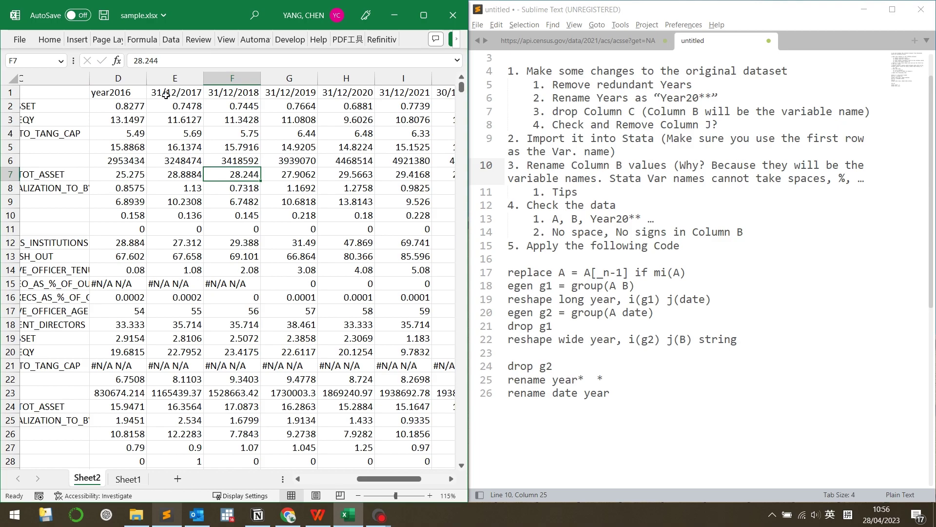
{"action": "left_click", "coordinate": [125, 92]}
{"action": "key", "text": "ctrl+c"}
{"action": "left_click", "coordinate": [172, 91]}
{"action": "left_click_drag", "start_coordinate": [172, 92], "coordinate": [383, 88]}
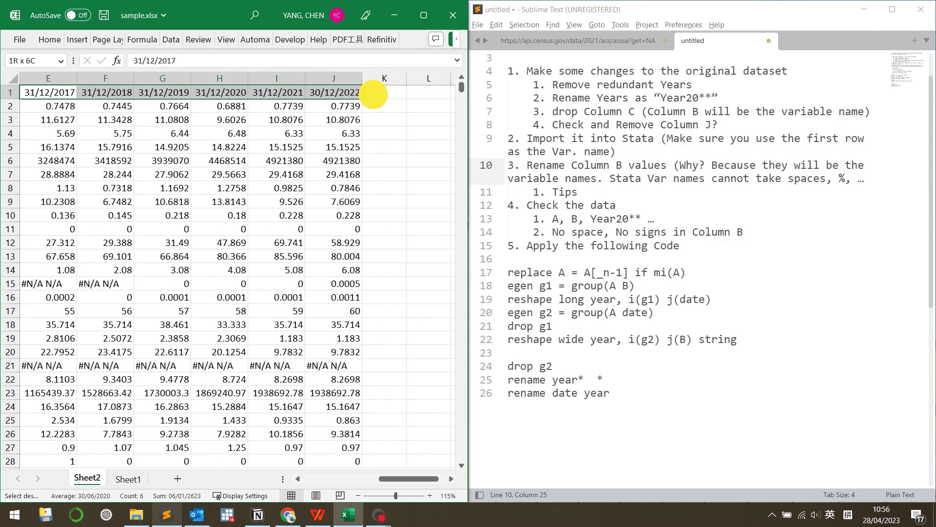
{"action": "key", "text": "ctrl+v"}
{"action": "left_click", "coordinate": [116, 146]}
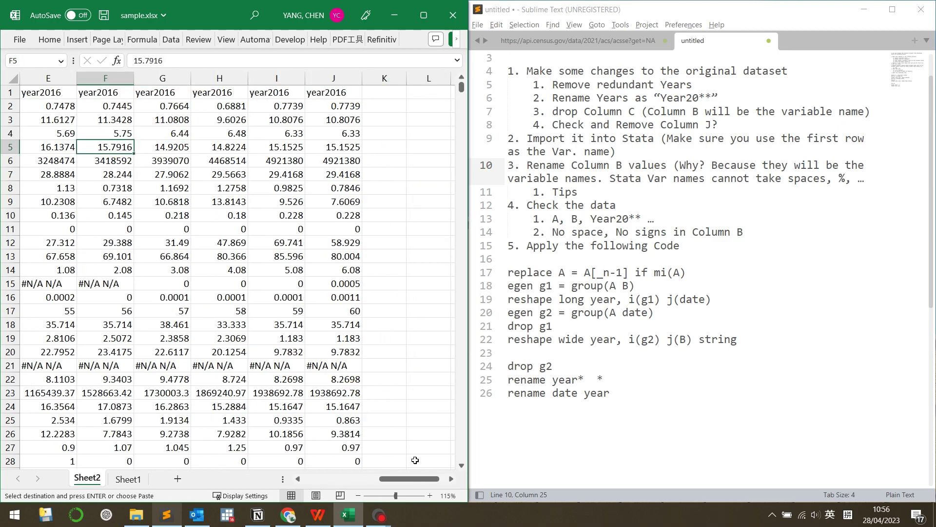
{"action": "mouse_move", "coordinate": [412, 479]}
{"action": "left_mouse_down"}
{"action": "mouse_move", "coordinate": [359, 479]}
{"action": "mouse_move", "coordinate": [419, 472]}
{"action": "left_mouse_up"}
Change headers E1, F1 and G1 to year2017, year2018 and year2019.
{"action": "left_click", "coordinate": [132, 92]}
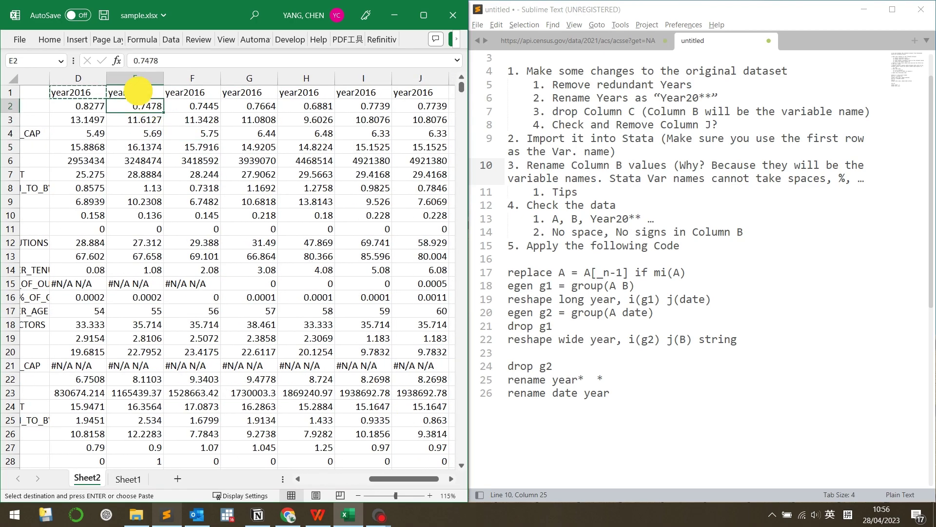
{"action": "left_click", "coordinate": [165, 60]}
{"action": "key", "text": "BackSpace"}
{"action": "type", "text": "7"}
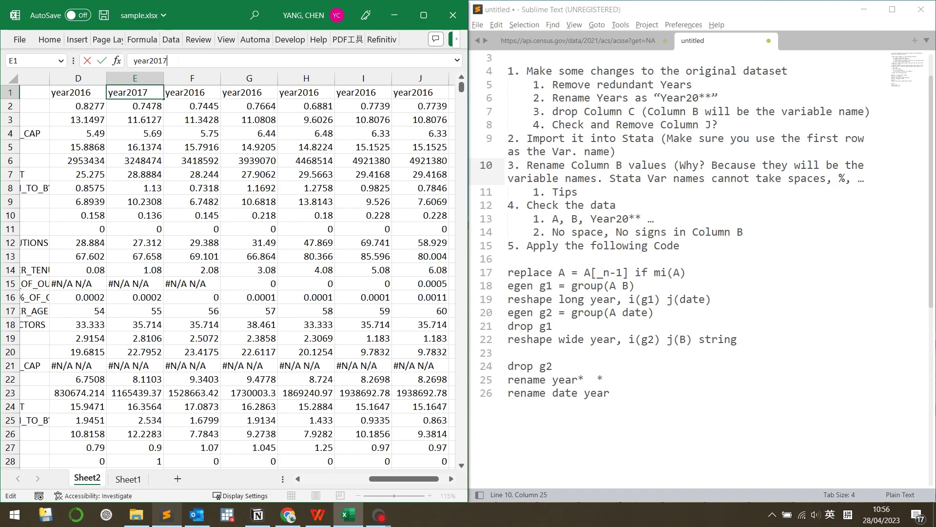
{"action": "left_click", "coordinate": [194, 92]}
{"action": "left_click", "coordinate": [174, 61]}
{"action": "key", "text": "BackSpace"}
{"action": "type", "text": "8"}
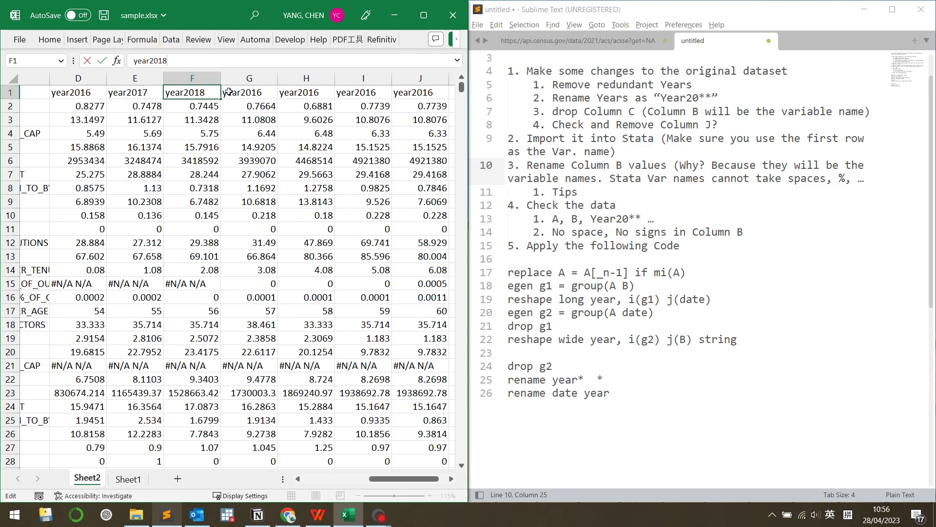
{"action": "left_click", "coordinate": [229, 92]}
{"action": "left_click", "coordinate": [174, 58]}
{"action": "key", "text": "BackSpace"}
{"action": "type", "text": "9"}
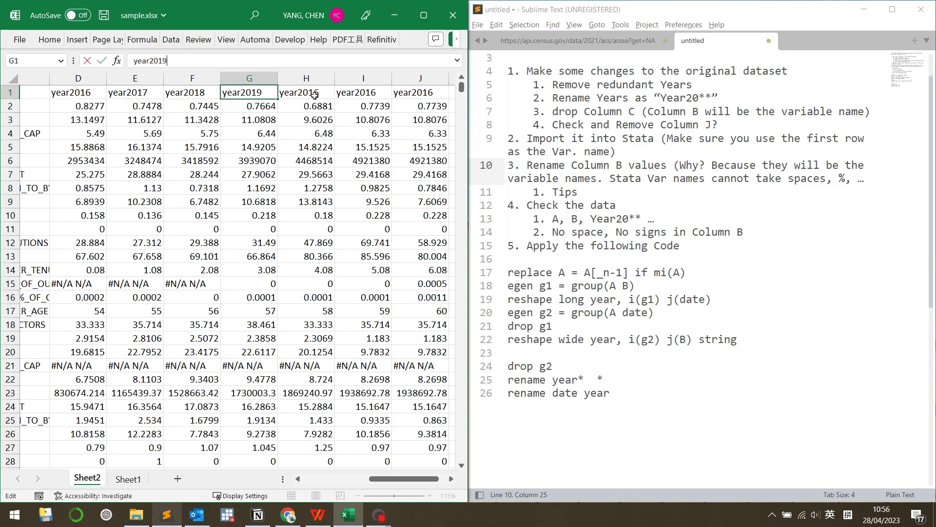
Change headers H1, I1 and J1 to year2020, year2021 and year2022.
{"action": "left_click", "coordinate": [288, 92]}
{"action": "left_click", "coordinate": [160, 60]}
{"action": "key", "text": "BackSpace"}
{"action": "key", "text": "BackSpace"}
{"action": "type", "text": "2"}
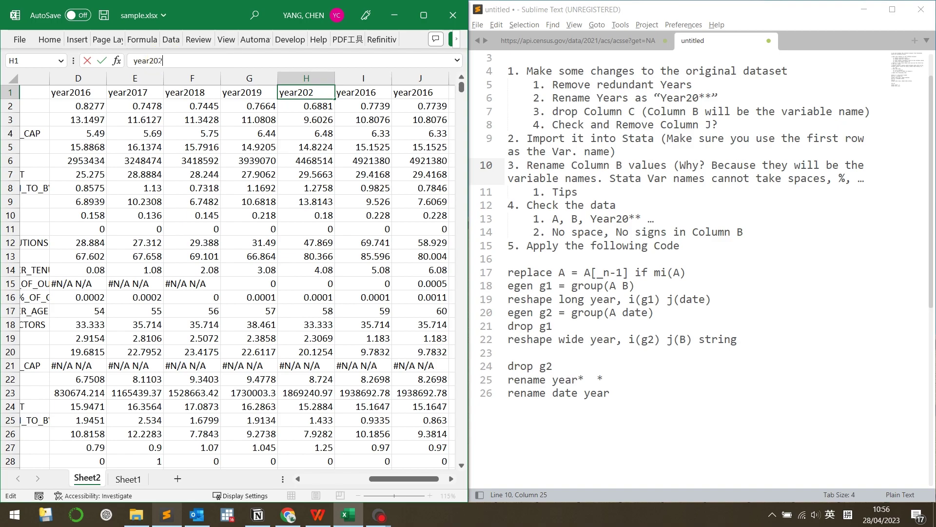
{"action": "type", "text": "0"}
{"action": "left_click", "coordinate": [364, 92]}
{"action": "left_click", "coordinate": [161, 60]}
{"action": "key", "text": "BackSpace"}
{"action": "key", "text": "BackSpace"}
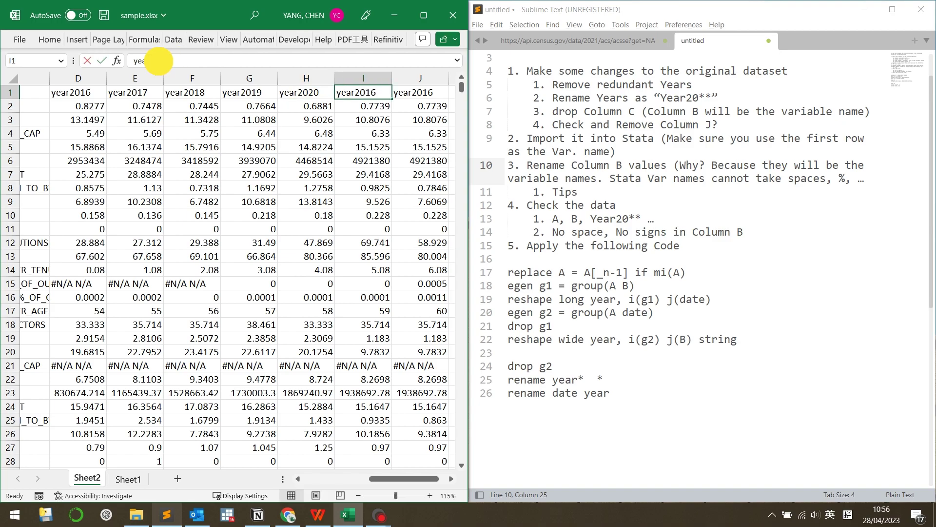
{"action": "type", "text": "21"}
{"action": "left_click", "coordinate": [420, 92]}
{"action": "left_click", "coordinate": [161, 61]}
{"action": "key", "text": "BackSpace"}
{"action": "key", "text": "BackSpace"}
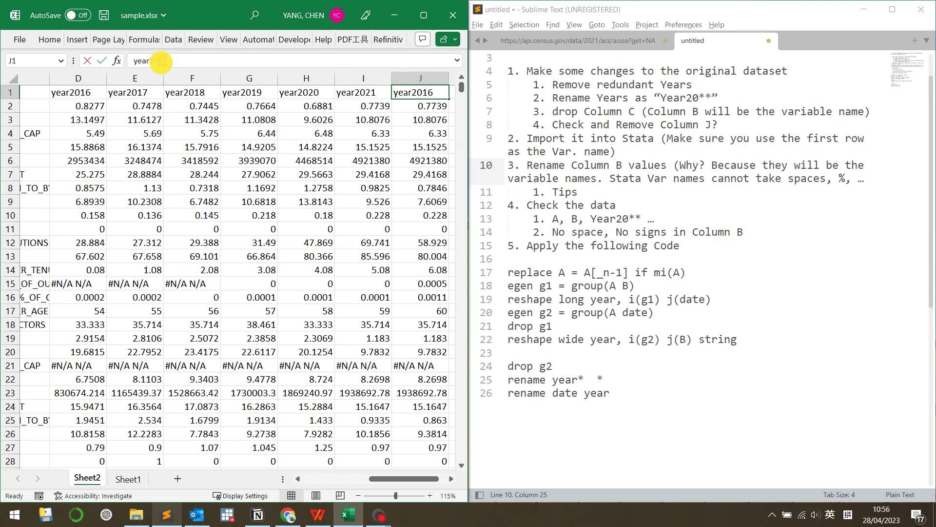
{"action": "type", "text": "22"}
{"action": "left_click", "coordinate": [283, 213]}
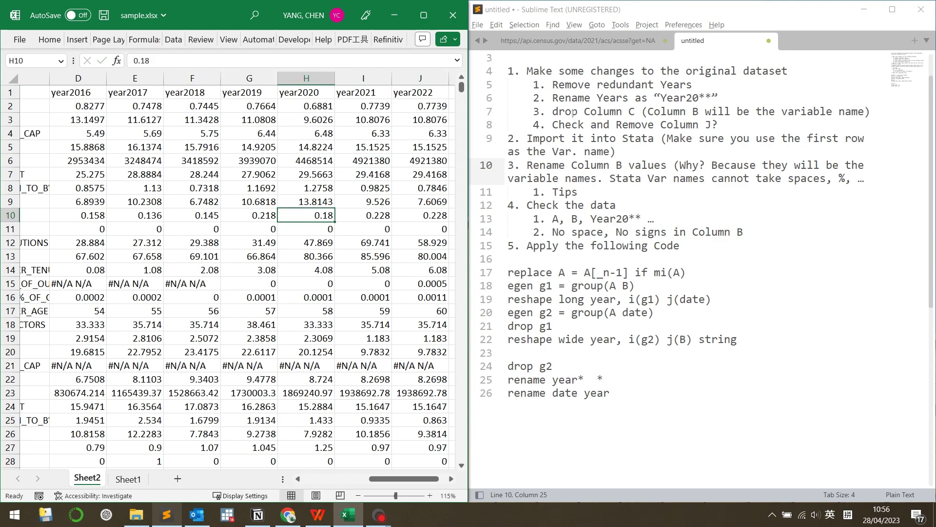
Following the notes' drop-Column-C step, delete the Dates column C on Sheet2.
{"action": "left_click", "coordinate": [627, 94]}
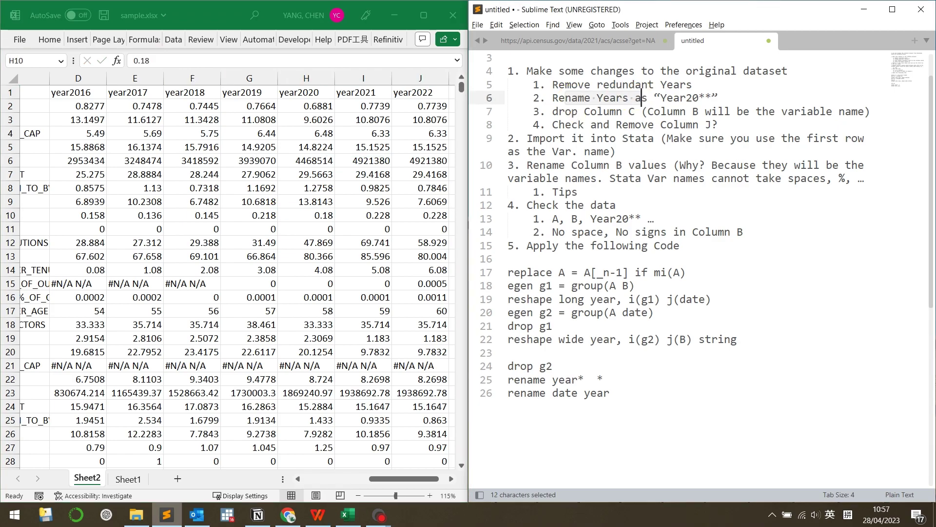
{"action": "left_click_drag", "start_coordinate": [557, 111], "coordinate": [679, 109]}
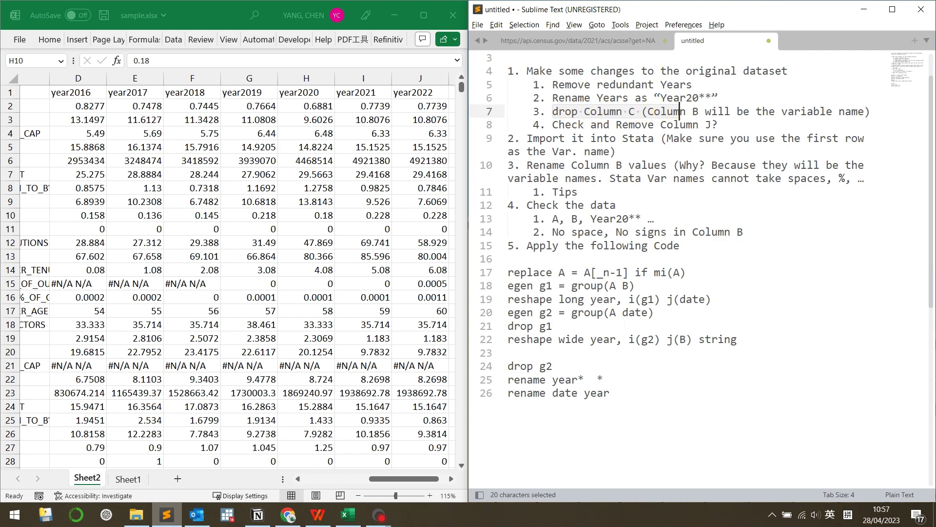
{"action": "left_click", "coordinate": [390, 479]}
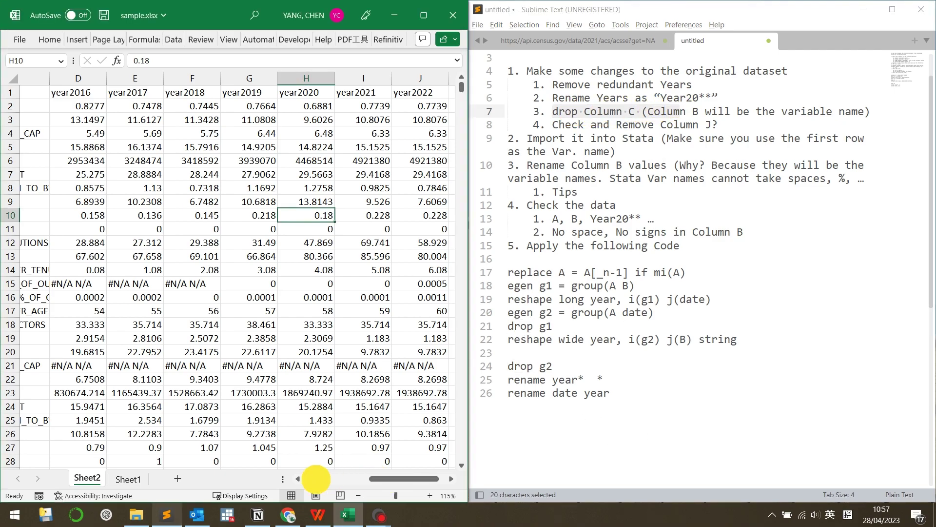
{"action": "left_click_drag", "start_coordinate": [389, 480], "coordinate": [309, 479]}
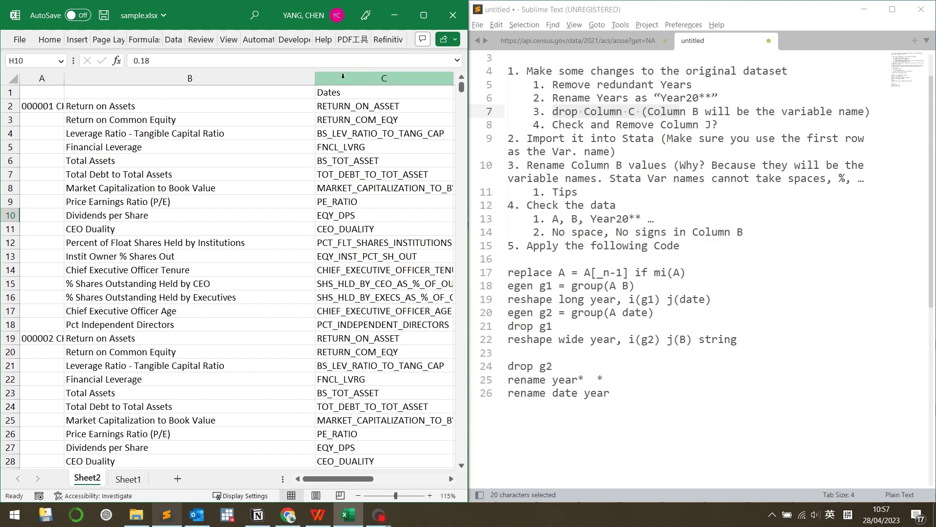
{"action": "left_click", "coordinate": [363, 74]}
{"action": "key", "text": "ctrl+minus"}
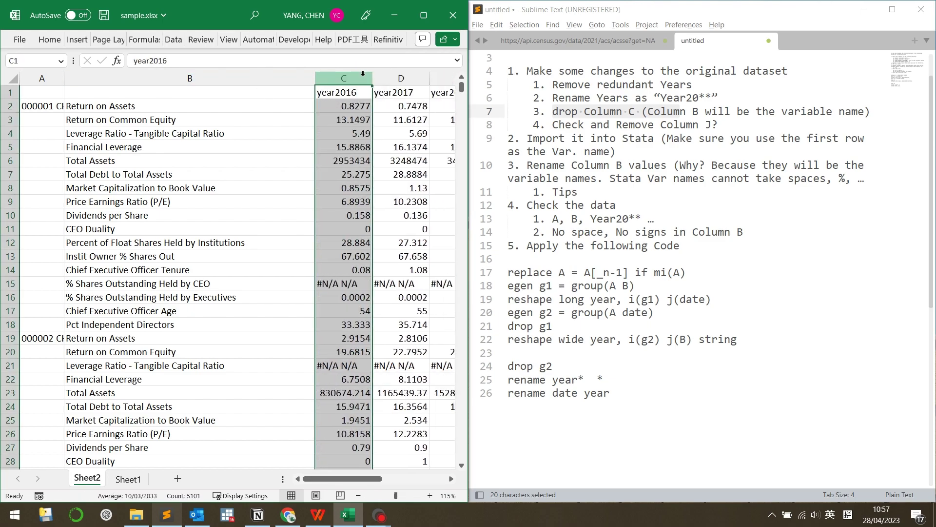
{"action": "left_click", "coordinate": [176, 77]}
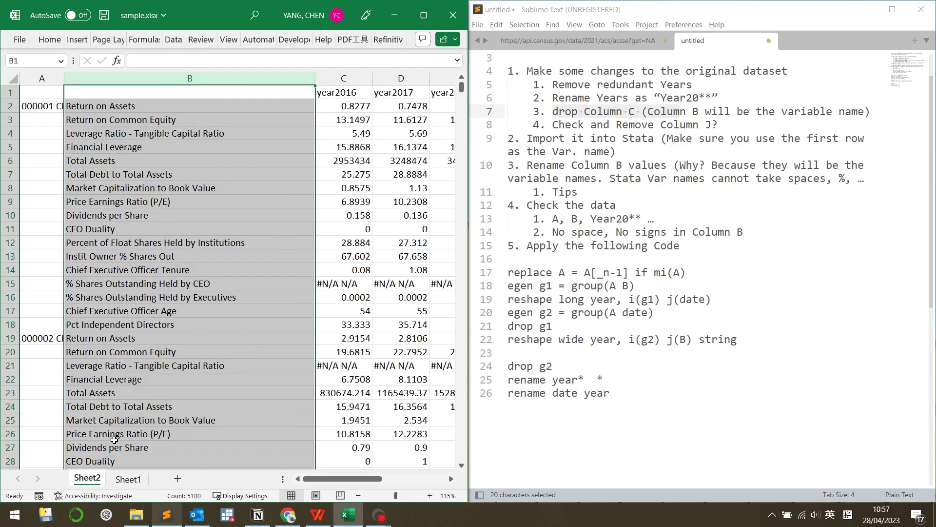
Compare Sheet1's short names like ROA, ROE with Sheet2's indicator names such as Total Debt to Total Assets.
{"action": "left_click", "coordinate": [127, 479]}
{"action": "left_click_drag", "start_coordinate": [108, 91], "coordinate": [193, 85]}
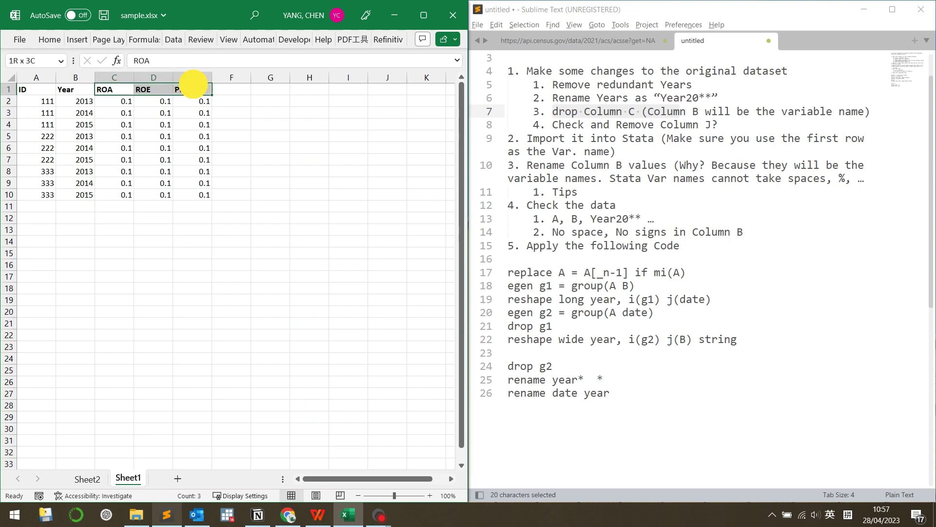
{"action": "left_click", "coordinate": [87, 478]}
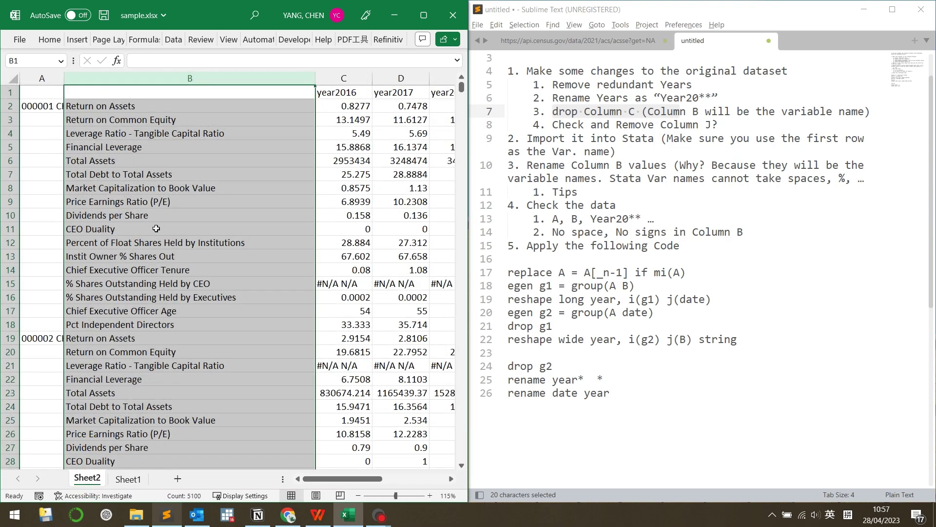
{"action": "left_click", "coordinate": [146, 174]}
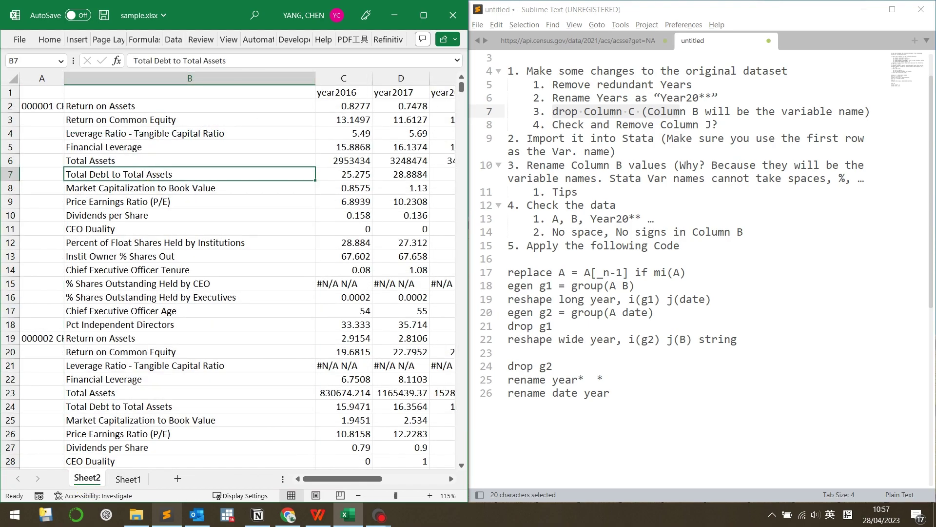
{"action": "left_click_drag", "start_coordinate": [552, 125], "coordinate": [719, 125]}
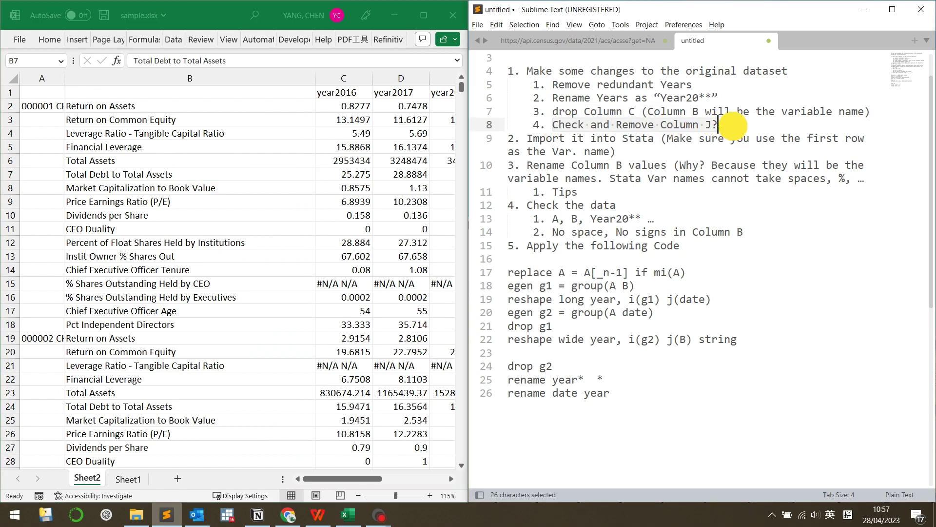
{"action": "left_click_drag", "start_coordinate": [351, 478], "coordinate": [415, 472]}
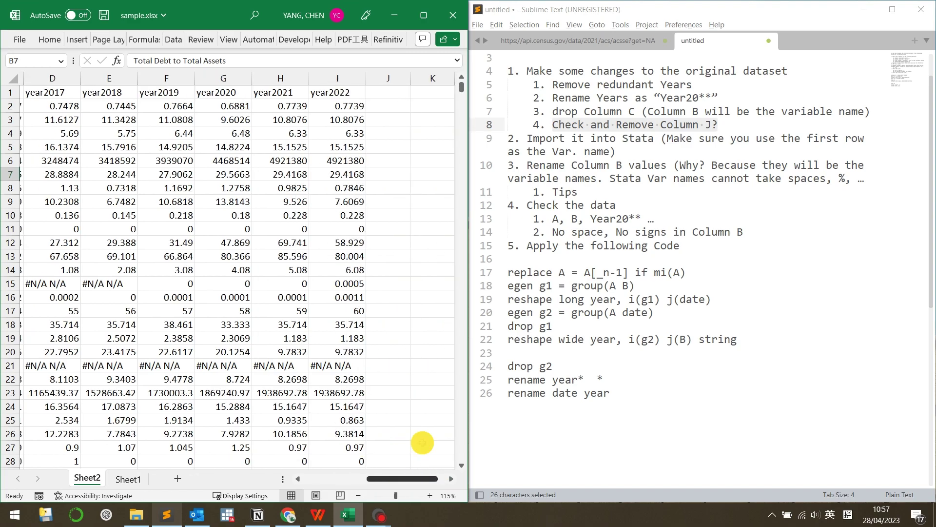
{"action": "left_click", "coordinate": [388, 104]}
{"action": "scroll", "coordinate": [388, 296], "scroll_direction": "down", "scroll_amount": 7}
{"action": "scroll", "coordinate": [388, 297], "scroll_direction": "up", "scroll_amount": 7}
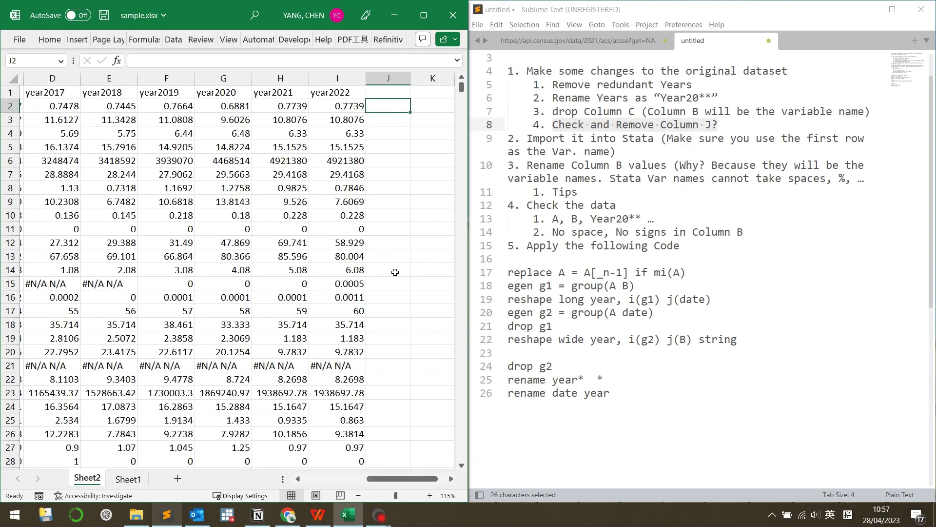
{"action": "left_click", "coordinate": [390, 242]}
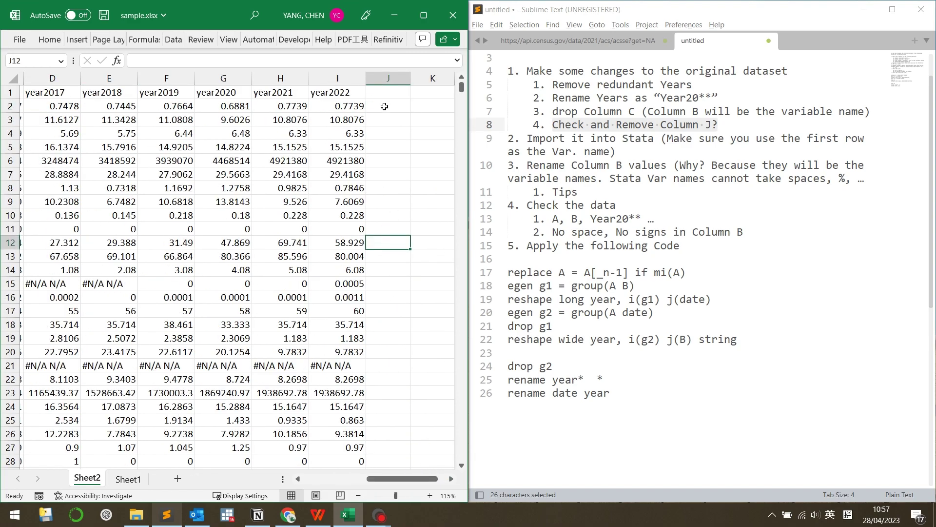
{"action": "key", "text": "ctrl+Down"}
{"action": "key", "text": "Down"}
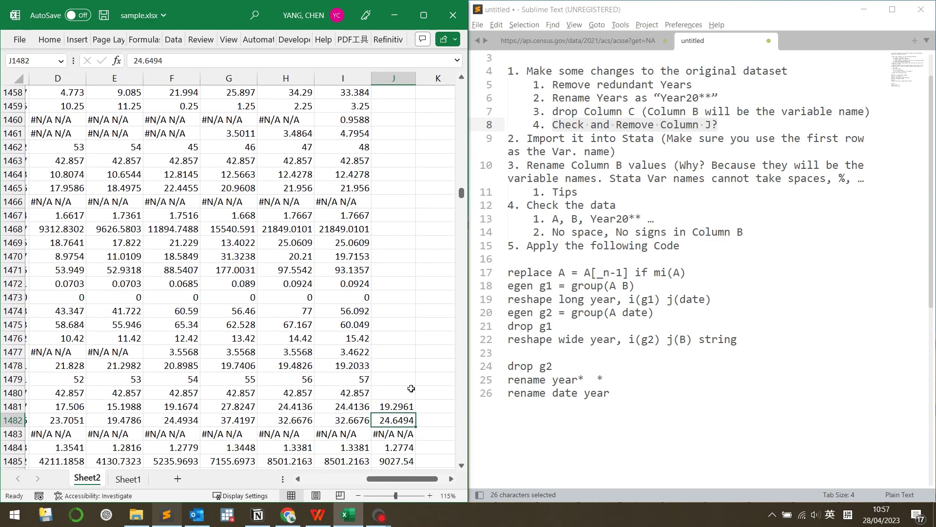
{"action": "left_click", "coordinate": [397, 405]}
{"action": "scroll", "coordinate": [398, 408], "scroll_direction": "down", "scroll_amount": 2}
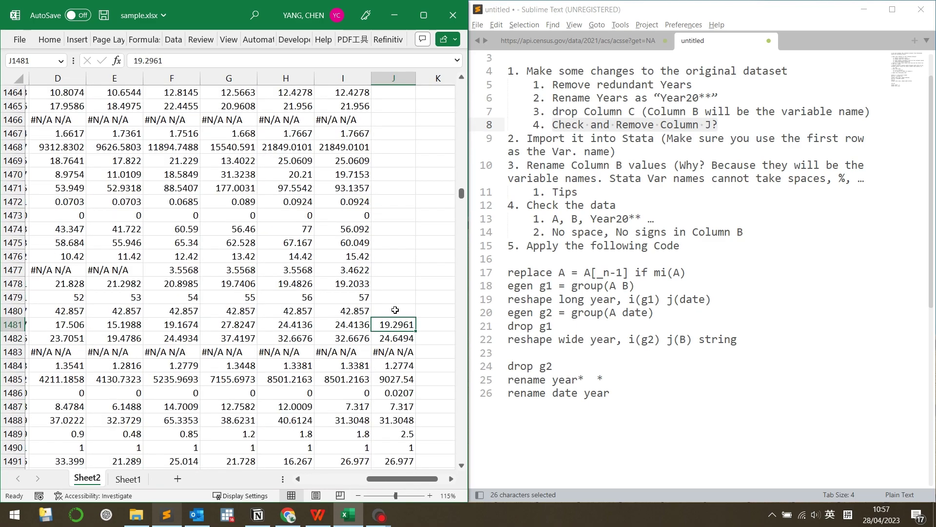
{"action": "scroll", "coordinate": [420, 429], "scroll_direction": "down", "scroll_amount": 2}
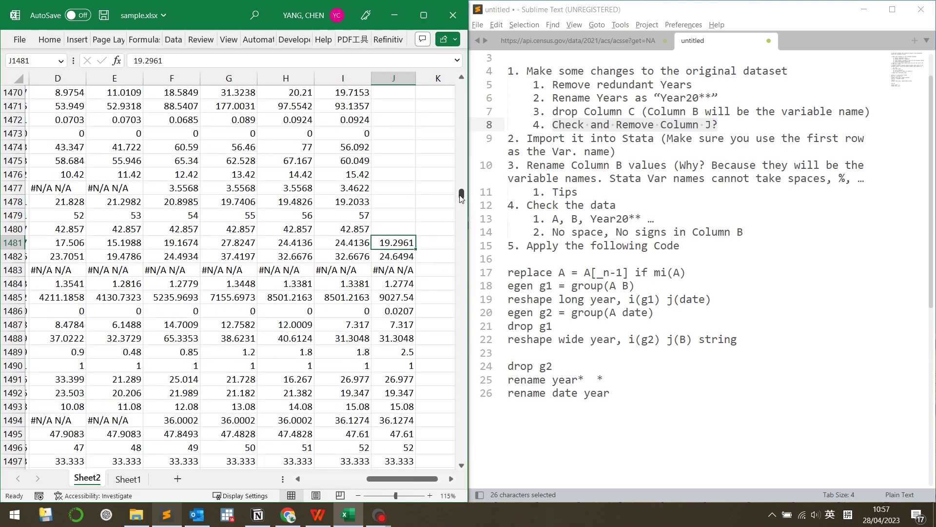
{"action": "left_click_drag", "start_coordinate": [462, 197], "coordinate": [461, 88]}
{"action": "left_click", "coordinate": [383, 78]}
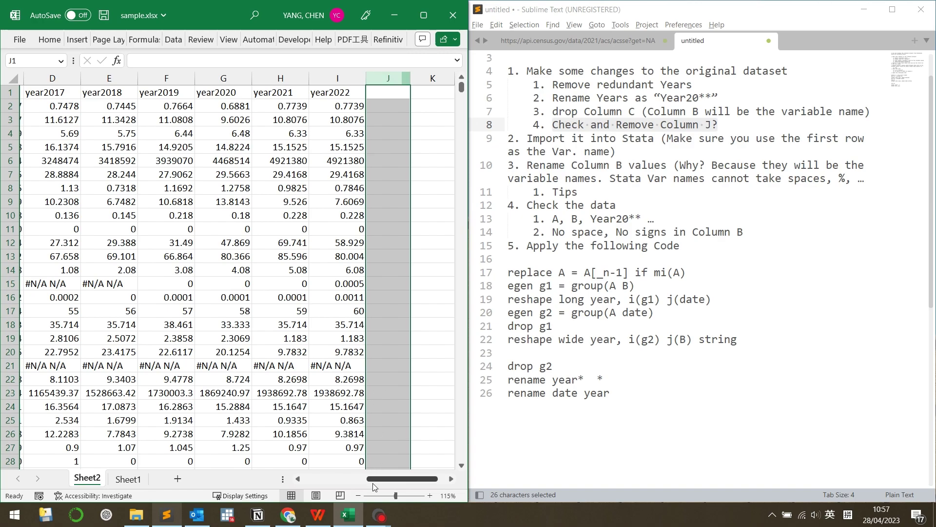
{"action": "left_click_drag", "start_coordinate": [373, 478], "coordinate": [184, 408]}
{"action": "left_click", "coordinate": [167, 266]}
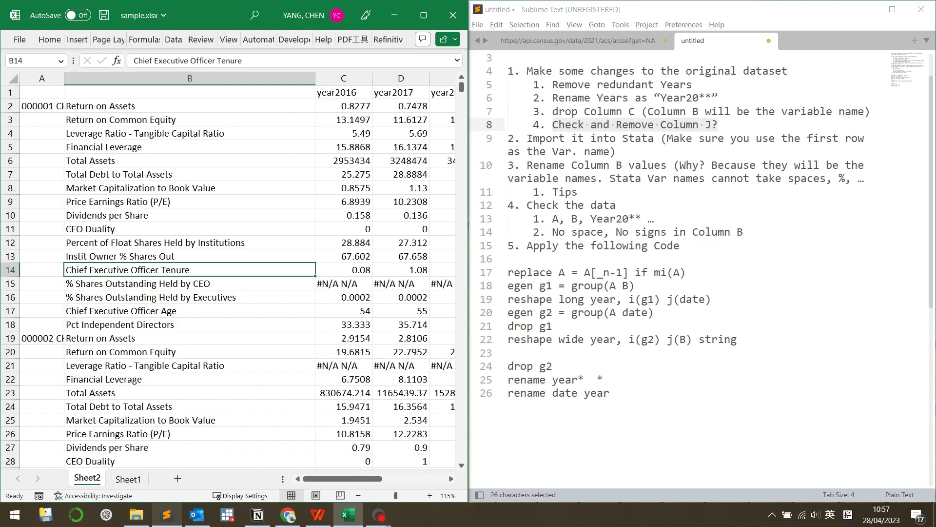
Review the notes' import-into-Stata step and the first-row-as-names tip.
{"action": "left_click_drag", "start_coordinate": [527, 138], "coordinate": [654, 138]}
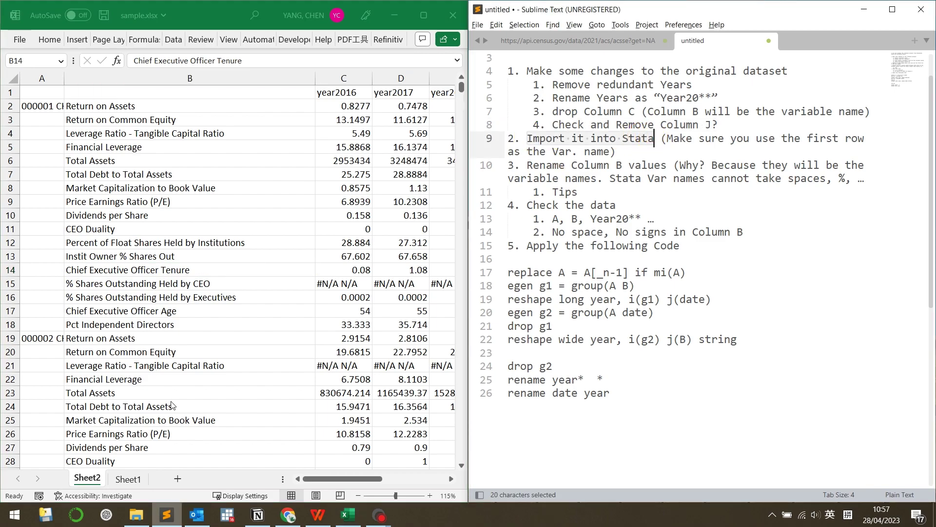
{"action": "left_click", "coordinate": [227, 511]}
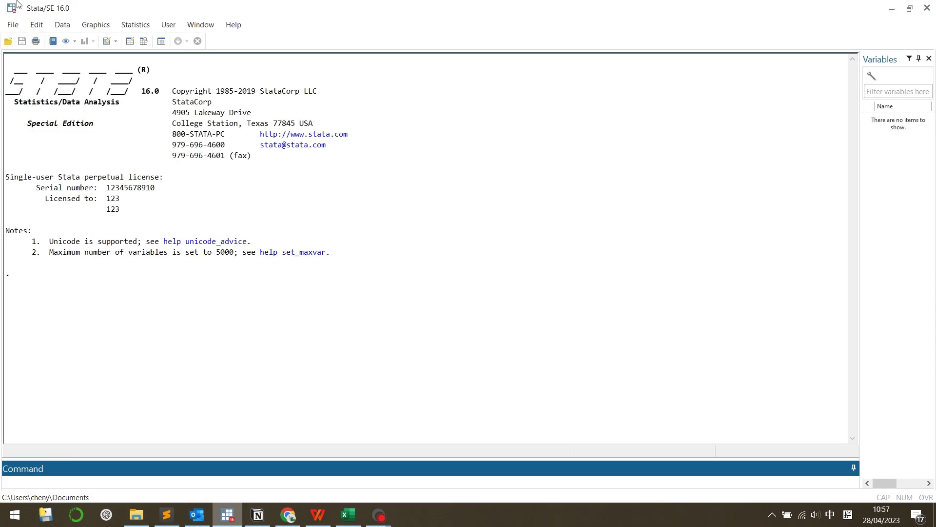
{"action": "left_click", "coordinate": [891, 9]}
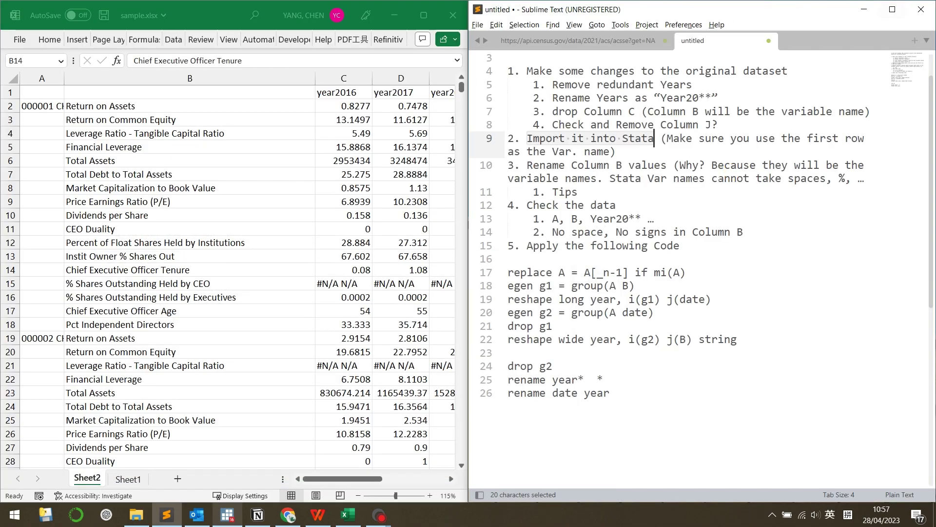
{"action": "left_click_drag", "start_coordinate": [662, 139], "coordinate": [610, 152]}
{"action": "left_click", "coordinate": [227, 514]}
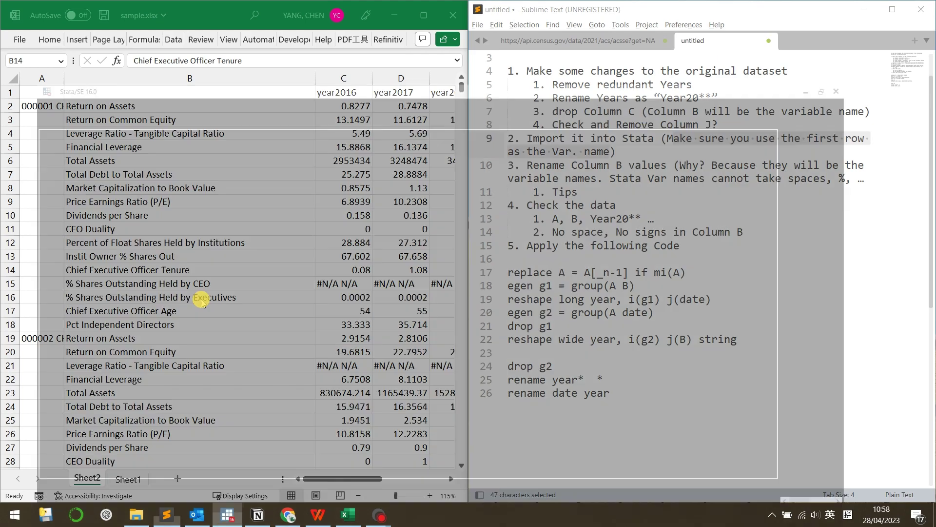
Import sample.xlsx into Stata with 'Import first row as variable names' ticked.
{"action": "left_click", "coordinate": [13, 24]}
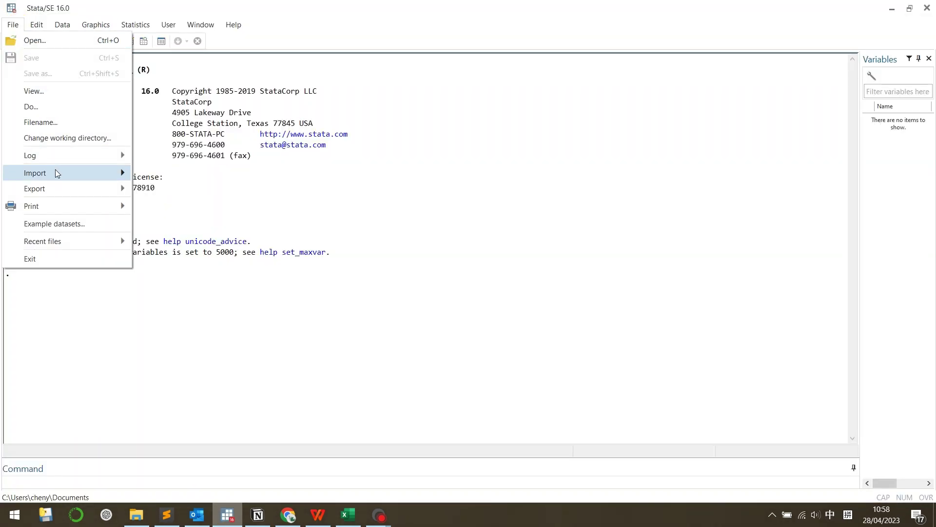
{"action": "mouse_move", "coordinate": [55, 169]}
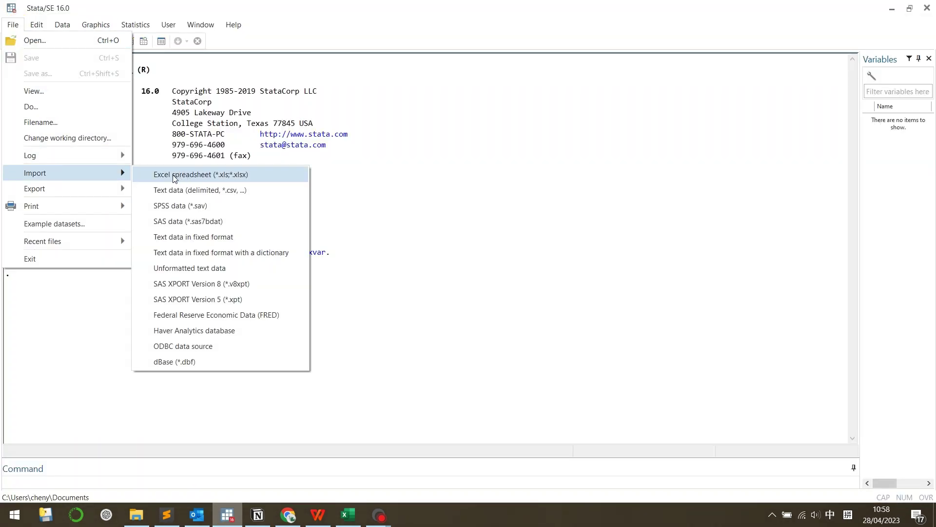
{"action": "left_click", "coordinate": [175, 177]}
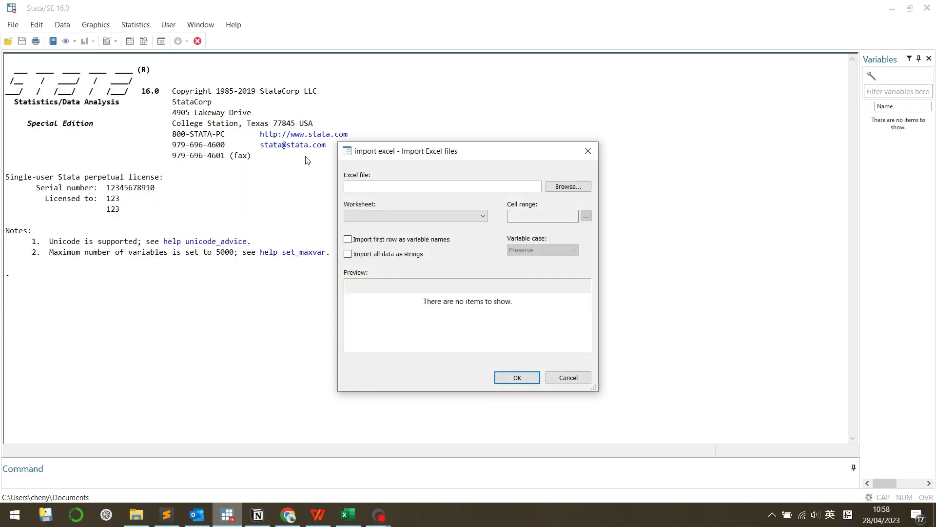
{"action": "left_click", "coordinate": [572, 186]}
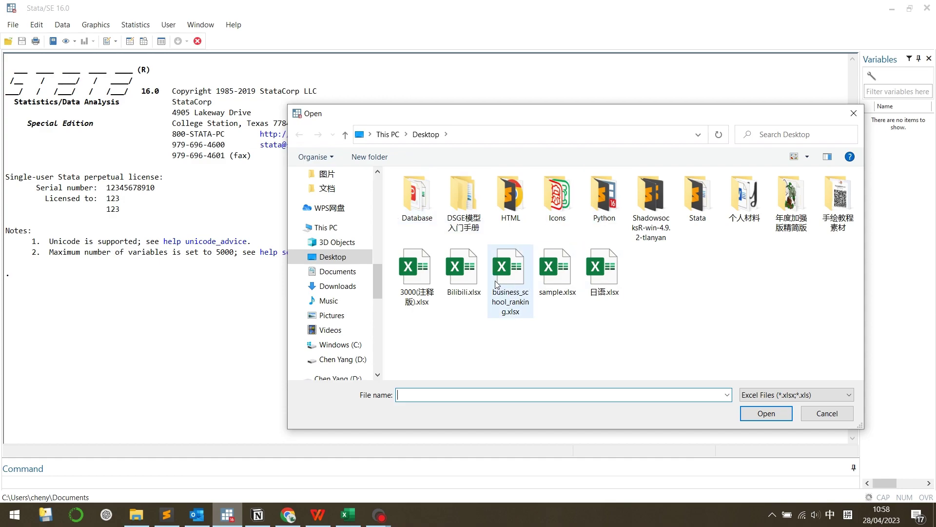
{"action": "double_click", "coordinate": [571, 271]}
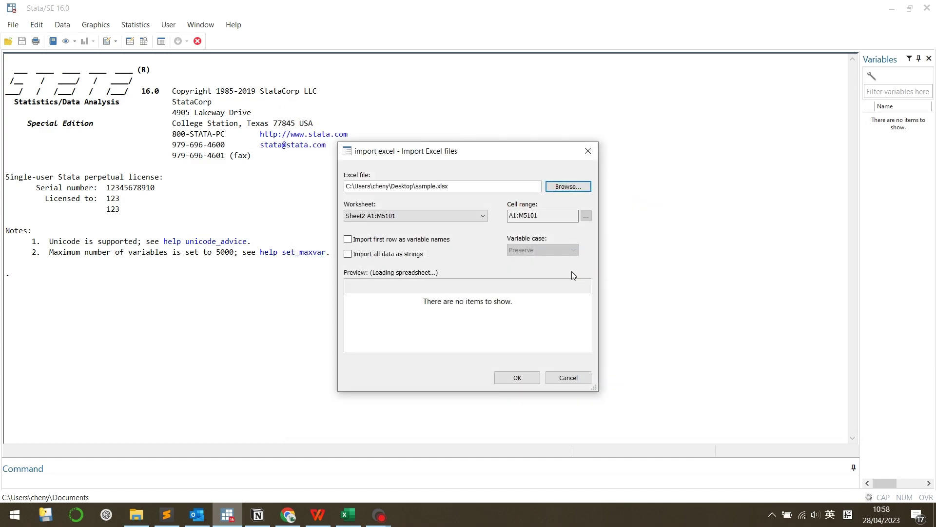
{"action": "left_click", "coordinate": [348, 239]}
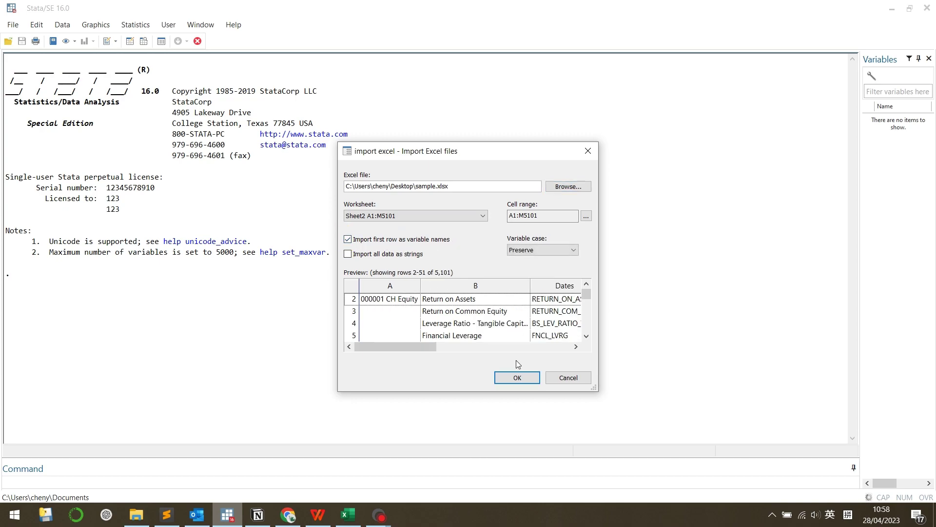
{"action": "left_click", "coordinate": [521, 379]}
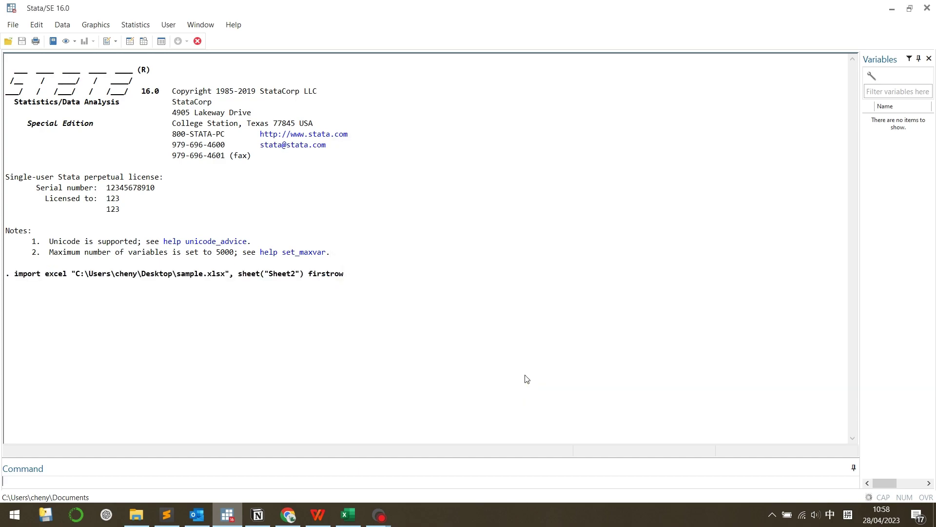
Check the 13 imported variables, then quit Stata choosing Don't save.
{"action": "left_click_drag", "start_coordinate": [861, 117], "coordinate": [704, 104]}
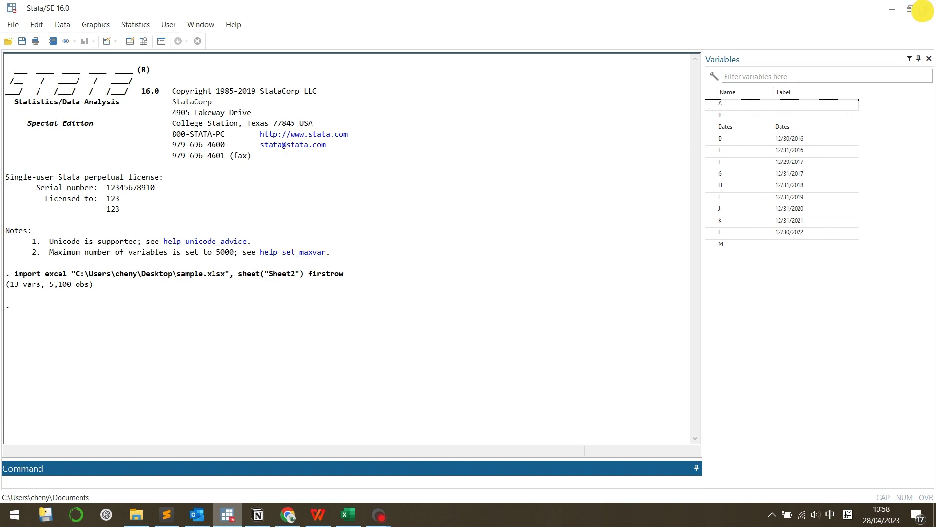
{"action": "left_click", "coordinate": [927, 8]}
{"action": "left_click", "coordinate": [501, 270]}
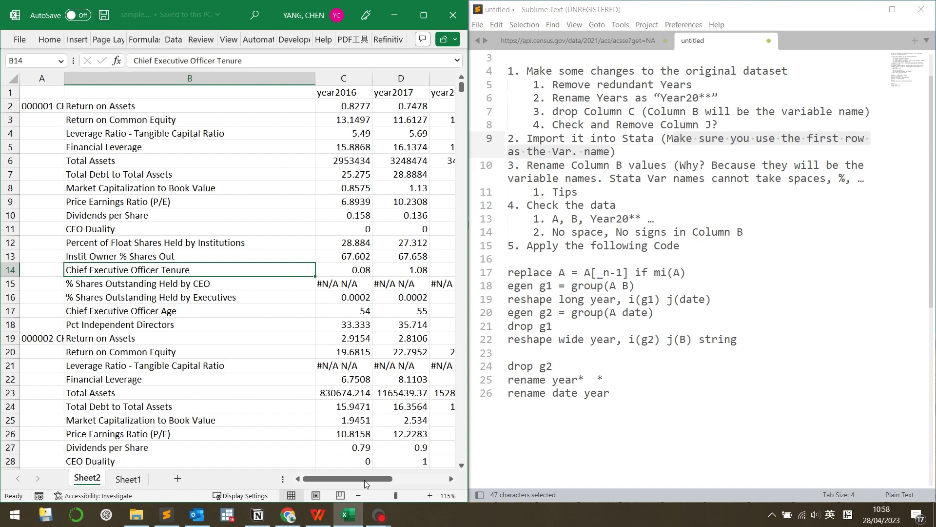
Reopen Stata, re-import sample.xlsx with first-row variable names, and snap Stata to the left half.
{"action": "left_click", "coordinate": [227, 515]}
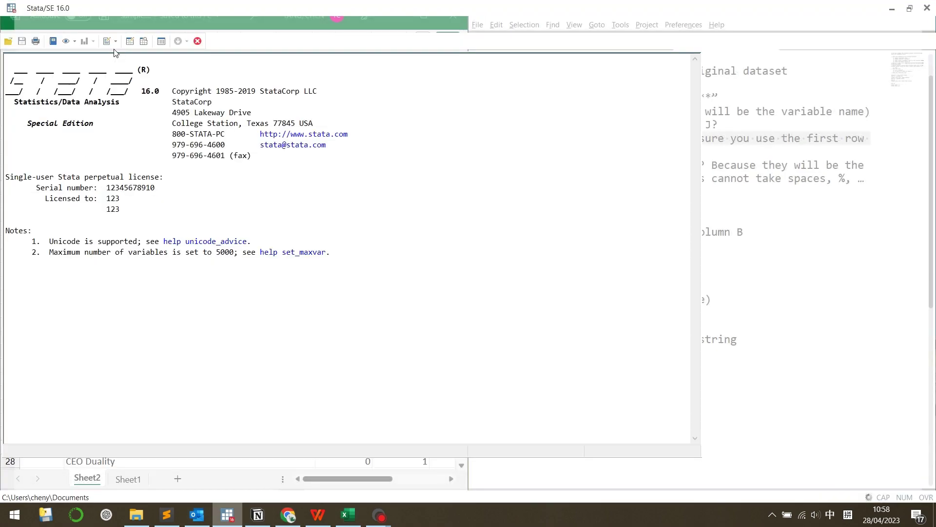
{"action": "left_click", "coordinate": [12, 24]}
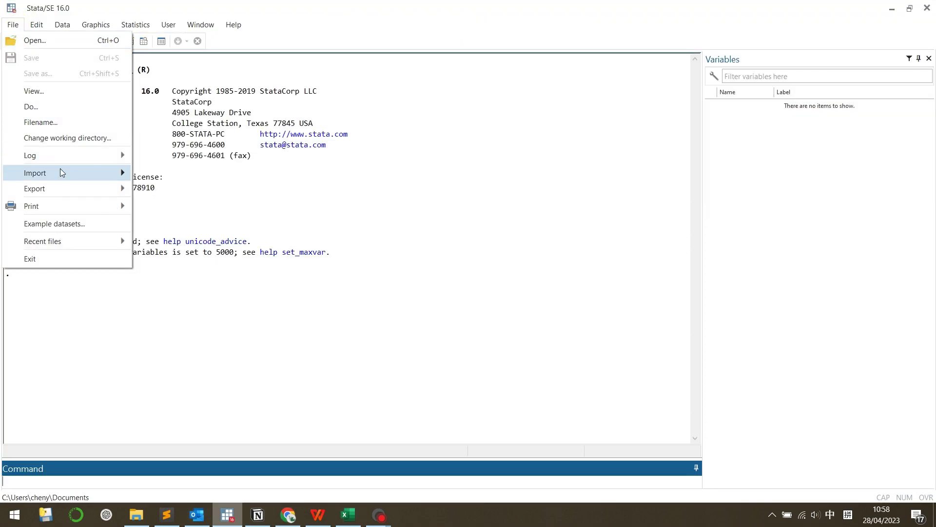
{"action": "mouse_move", "coordinate": [58, 173]}
{"action": "left_click", "coordinate": [161, 175]}
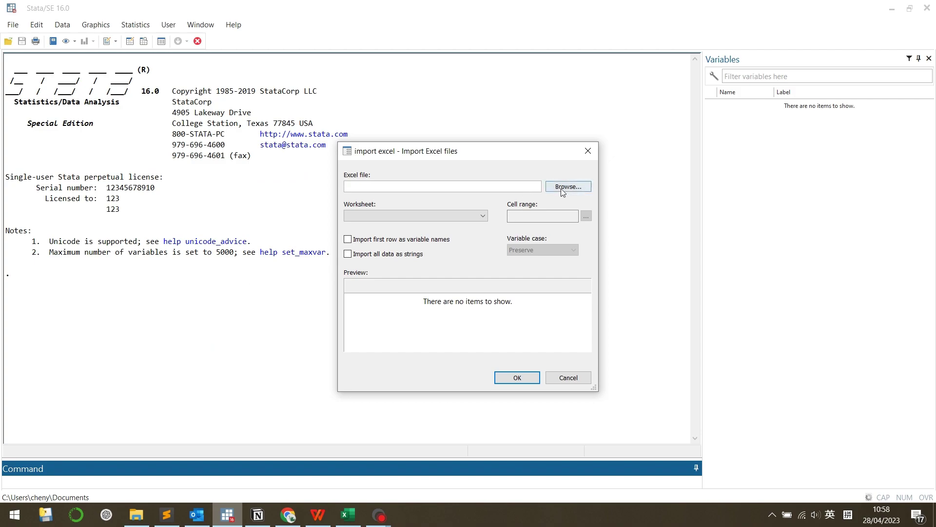
{"action": "left_click", "coordinate": [562, 190]}
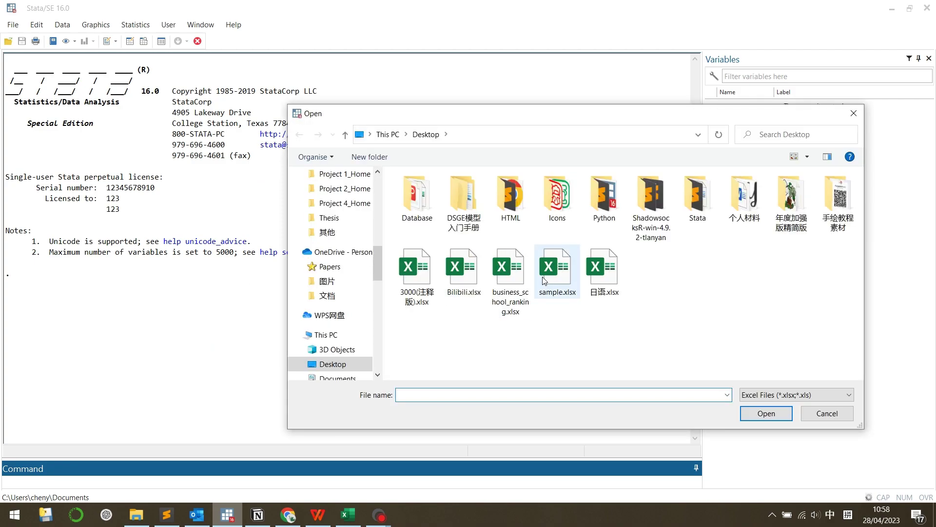
{"action": "double_click", "coordinate": [544, 280]}
{"action": "left_click", "coordinate": [351, 240]}
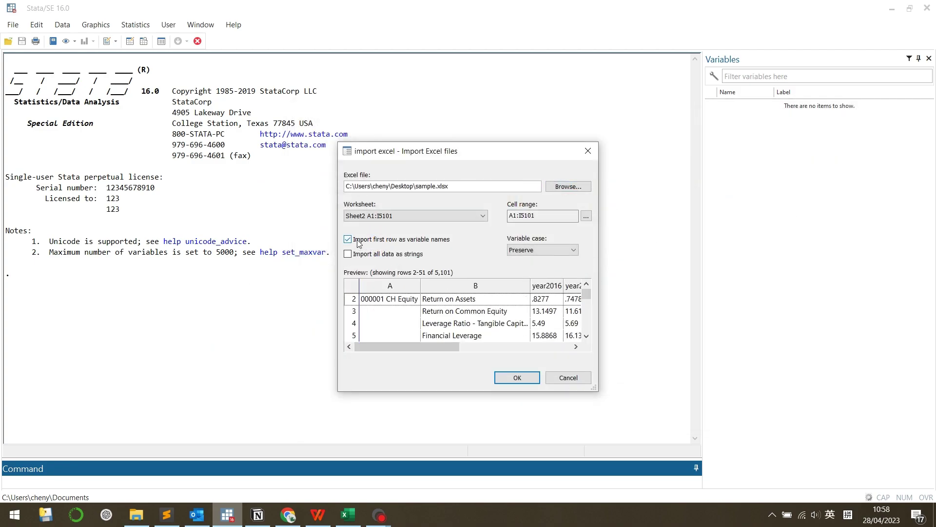
{"action": "left_click", "coordinate": [512, 378]}
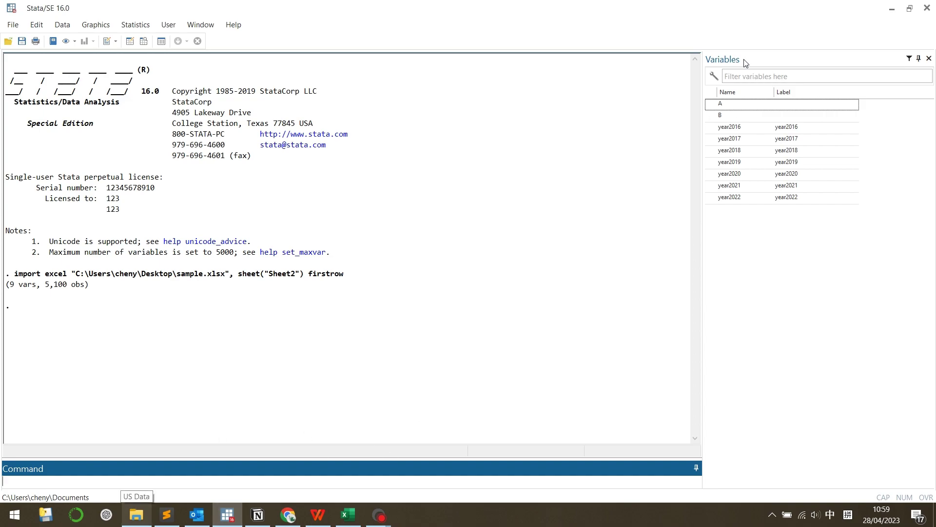
{"action": "key", "text": "super+Left"}
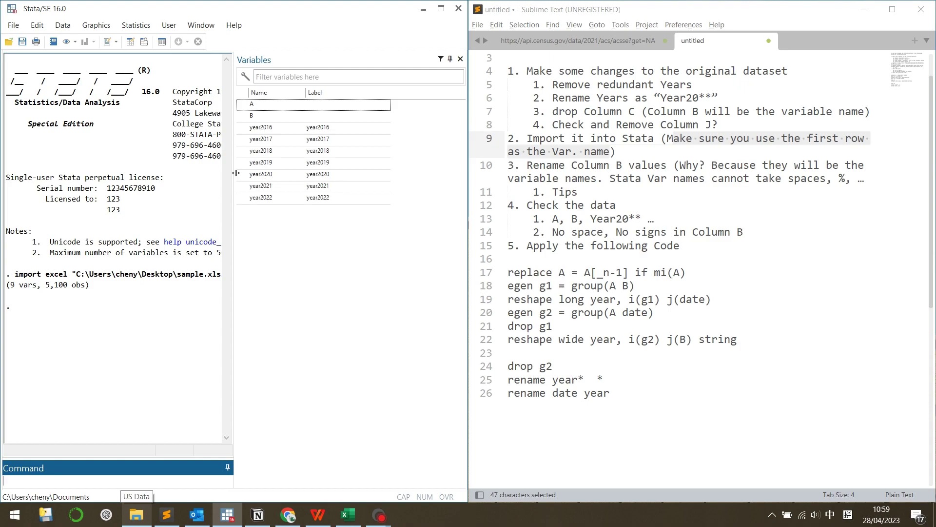
Widen Stata's Results pane and inspect the data, such as the % Shares Outstanding Held by CEO entry.
{"action": "left_click_drag", "start_coordinate": [234, 176], "coordinate": [422, 184]}
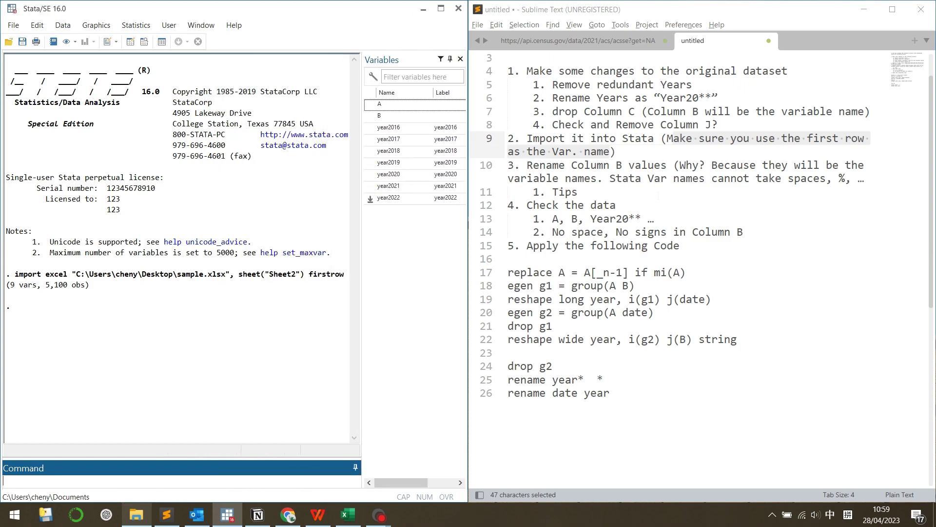
{"action": "double_click", "coordinate": [663, 166]}
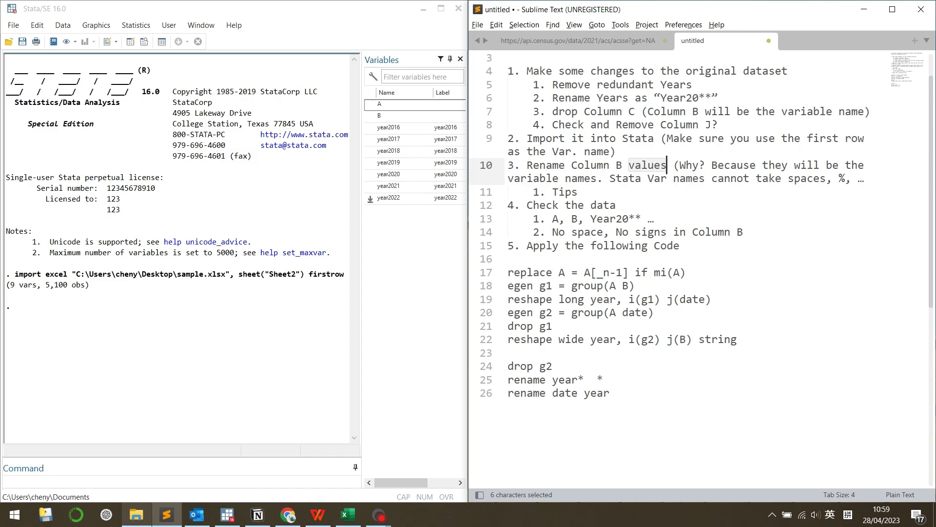
{"action": "left_click", "coordinate": [129, 45]}
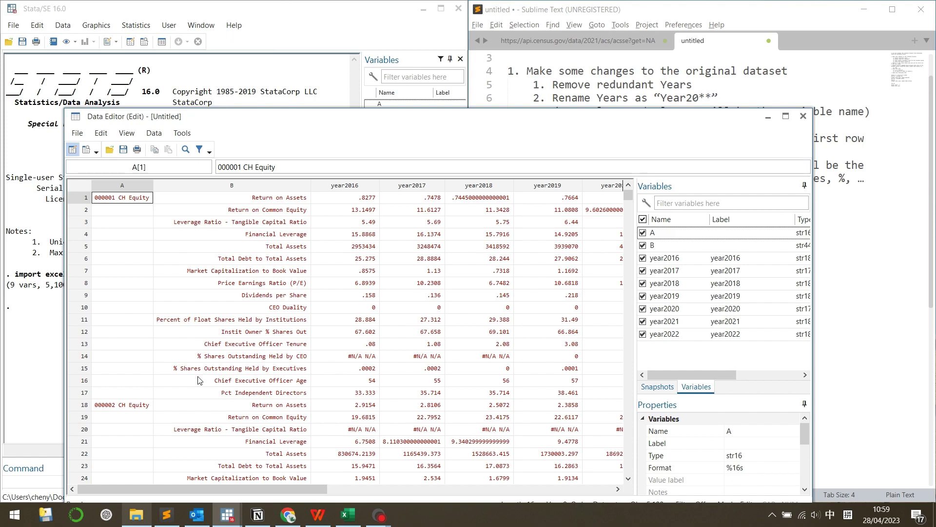
{"action": "left_click", "coordinate": [202, 356]}
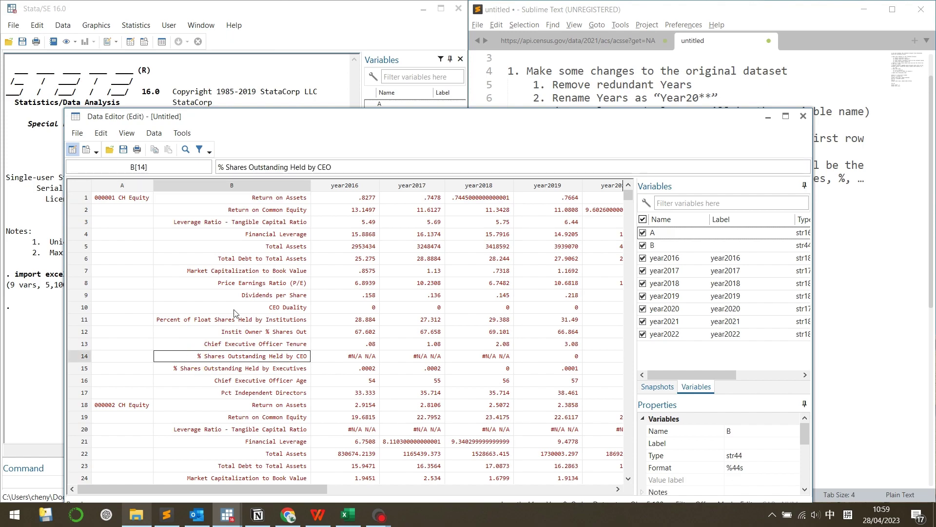
{"action": "left_click", "coordinate": [803, 116]}
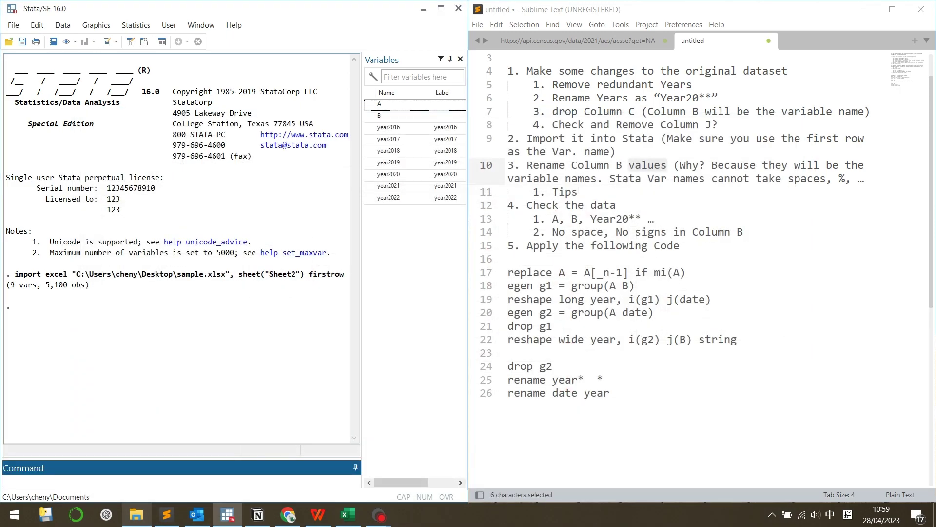
Review the notes' variable-name rule, then copy Sheet2's indicator names in B2:B18.
{"action": "left_click", "coordinate": [675, 134]}
{"action": "left_click_drag", "start_coordinate": [585, 192], "coordinate": [535, 180]}
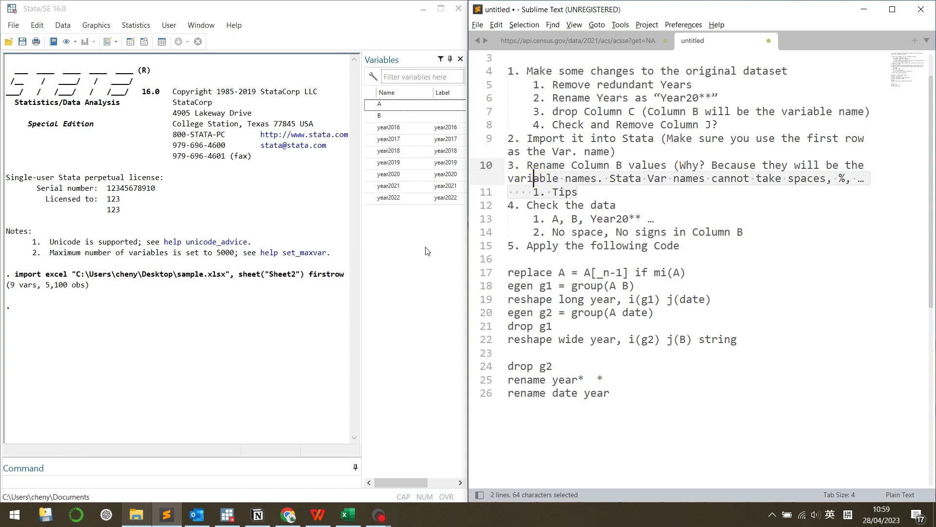
{"action": "left_click", "coordinate": [348, 514]}
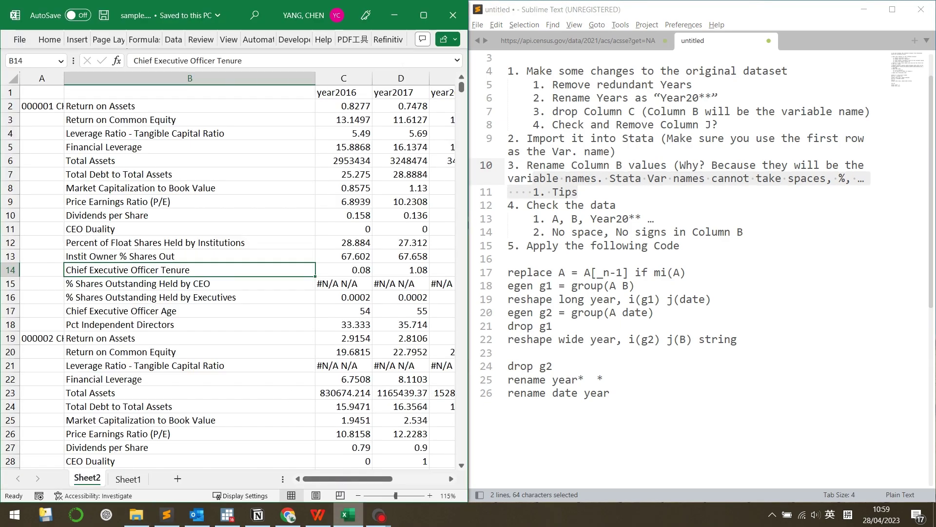
{"action": "left_click", "coordinate": [421, 14]}
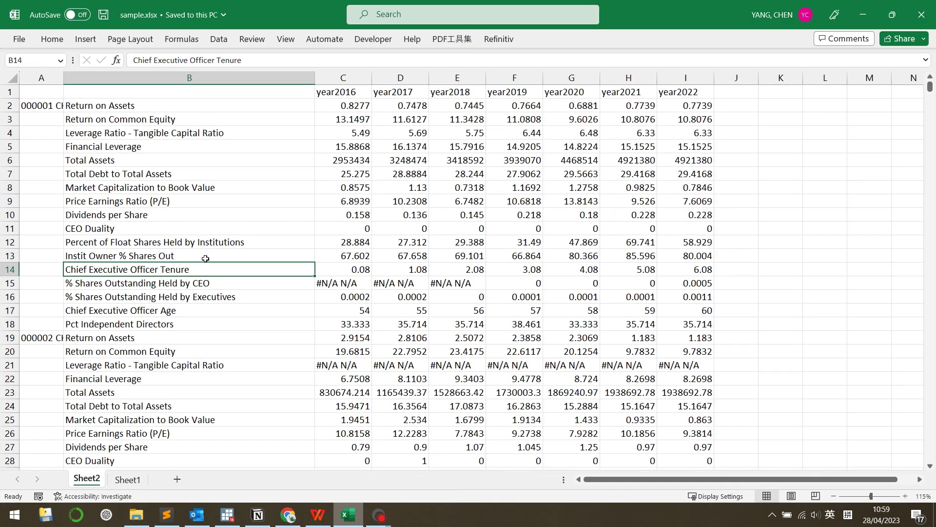
{"action": "left_click", "coordinate": [111, 323]}
{"action": "left_click_drag", "start_coordinate": [111, 310], "coordinate": [115, 103]}
{"action": "key", "text": "ctrl+c"}
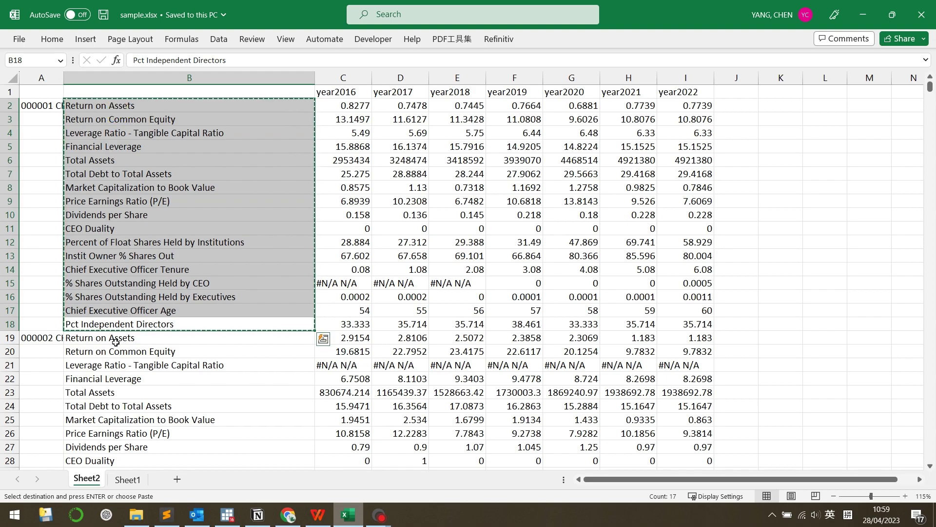
{"action": "scroll", "coordinate": [98, 244], "scroll_direction": "down", "scroll_amount": 1}
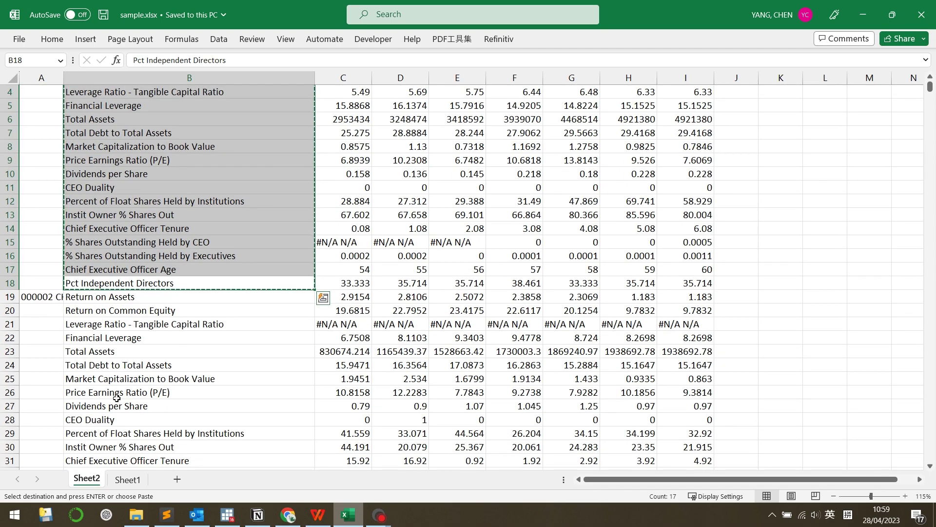
{"action": "scroll", "coordinate": [195, 293], "scroll_direction": "up", "scroll_amount": 1}
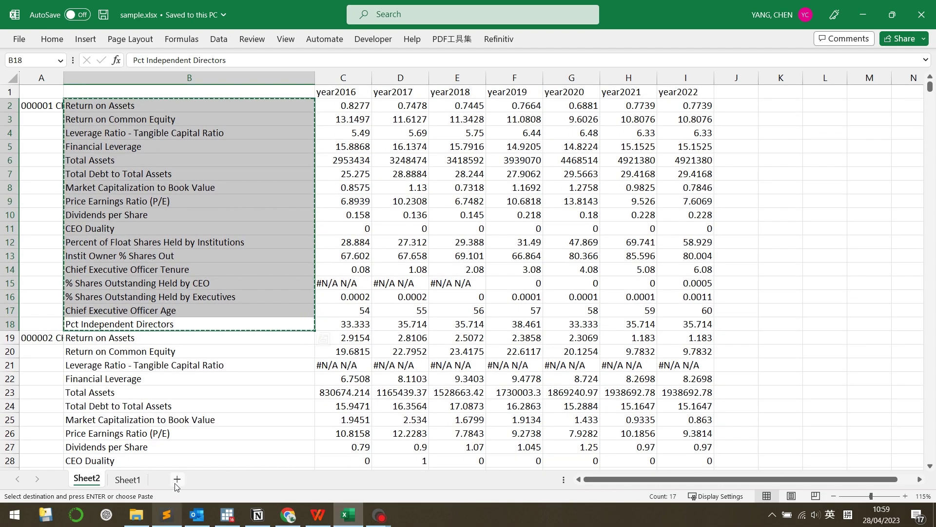
Add Sheet3 and paste the 17 indicator names into column B, widening it to fit.
{"action": "left_click", "coordinate": [177, 479]}
{"action": "left_click", "coordinate": [69, 88]}
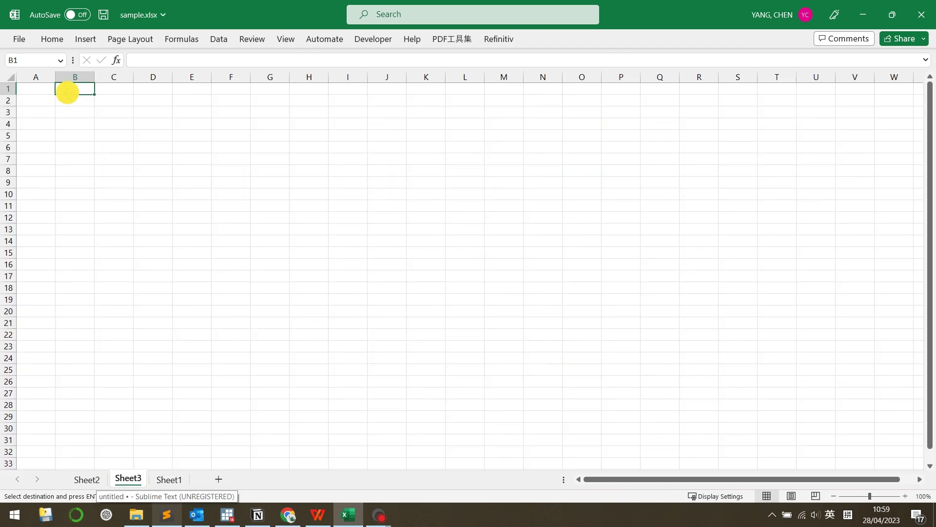
{"action": "key", "text": "ctrl+v"}
{"action": "double_click", "coordinate": [89, 83]}
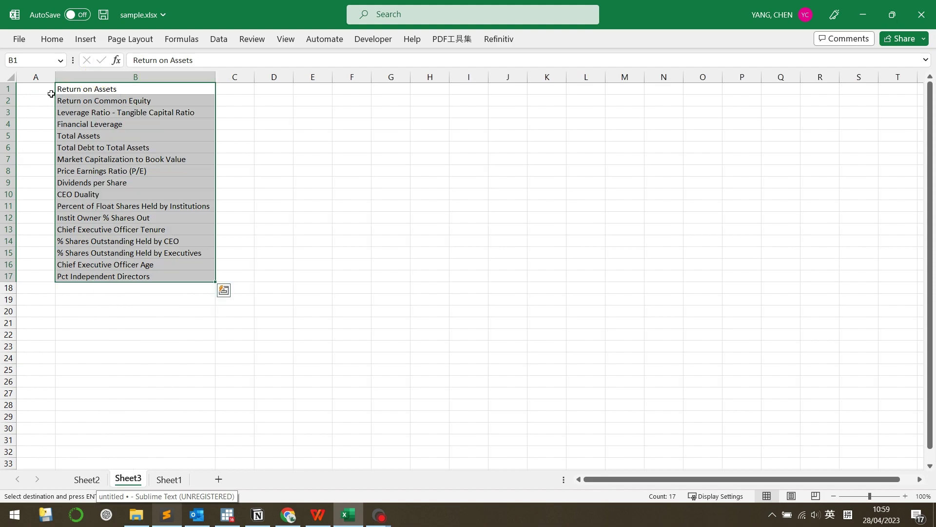
Enter the prefix replace B = "" if B == in A1 and fill it down to A17.
{"action": "left_click", "coordinate": [46, 89]}
{"action": "type", "text": "replace"}
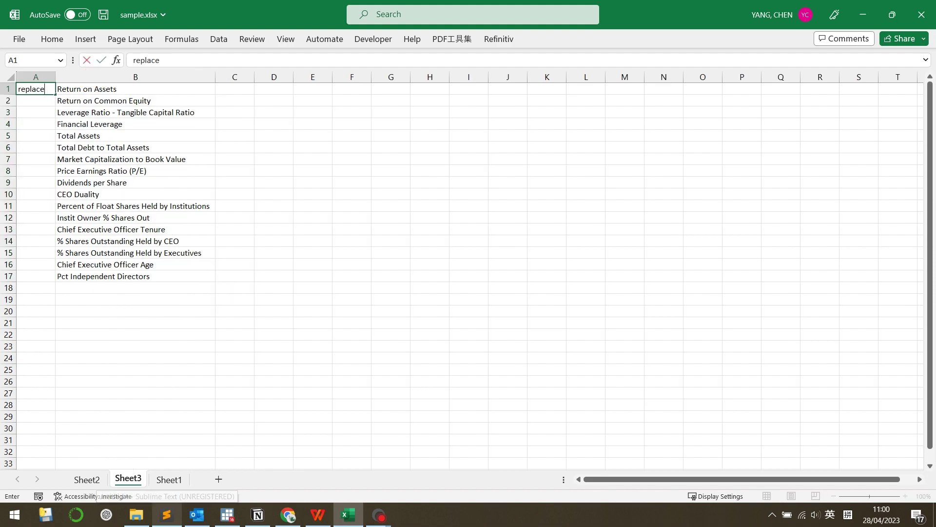
{"action": "type", "text": " B = \"\" if B =="}
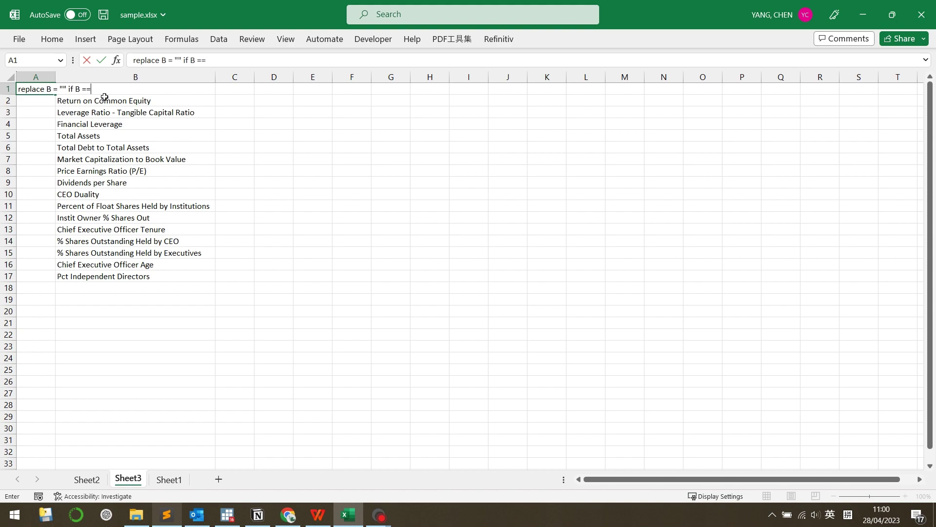
{"action": "double_click", "coordinate": [55, 77]}
{"action": "left_click", "coordinate": [147, 217]}
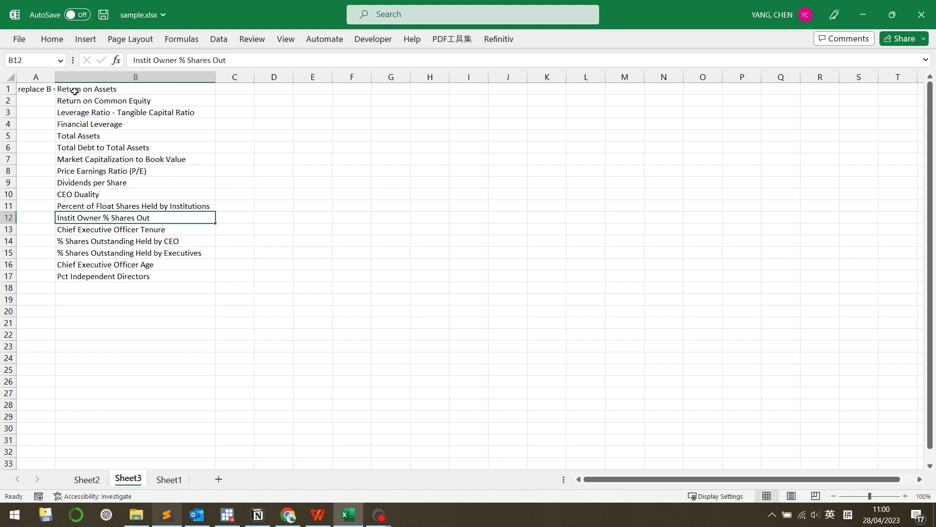
{"action": "left_click", "coordinate": [62, 87]}
{"action": "key", "text": "ctrl+c"}
{"action": "left_click_drag", "start_coordinate": [65, 102], "coordinate": [76, 276]}
{"action": "key", "text": "ctrl+v"}
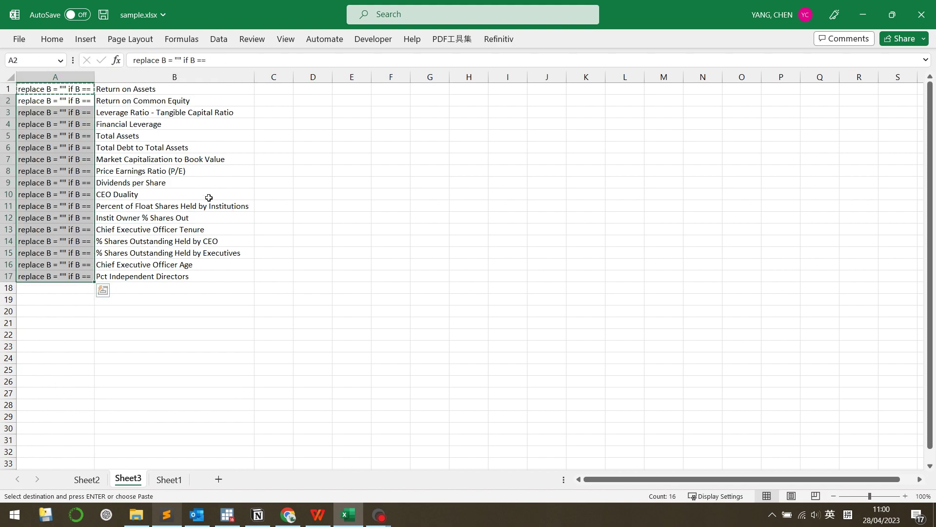
Copy the A1:B17 command block and switch to Stata.
{"action": "left_click", "coordinate": [209, 198]}
{"action": "left_click_drag", "start_coordinate": [156, 277], "coordinate": [18, 81]}
{"action": "key", "text": "ctrl+c"}
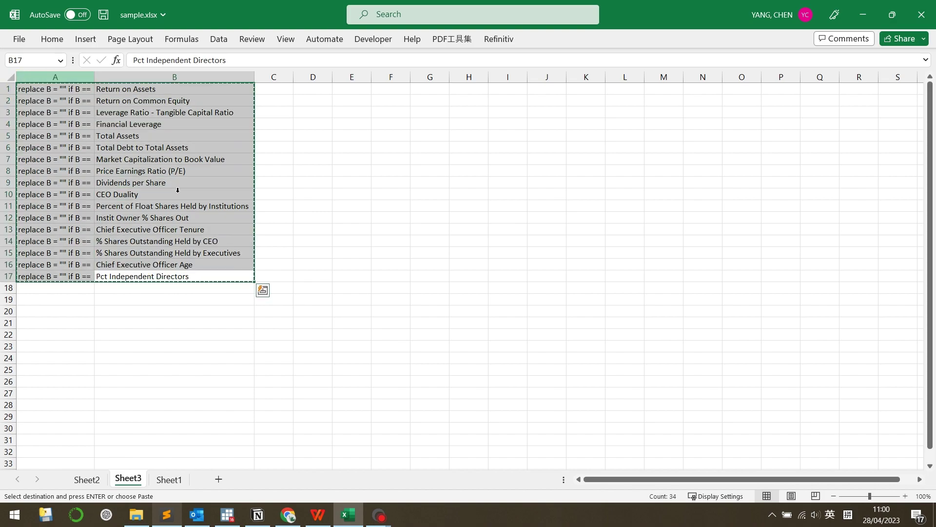
{"action": "left_click", "coordinate": [390, 252]}
{"action": "left_click", "coordinate": [228, 516]}
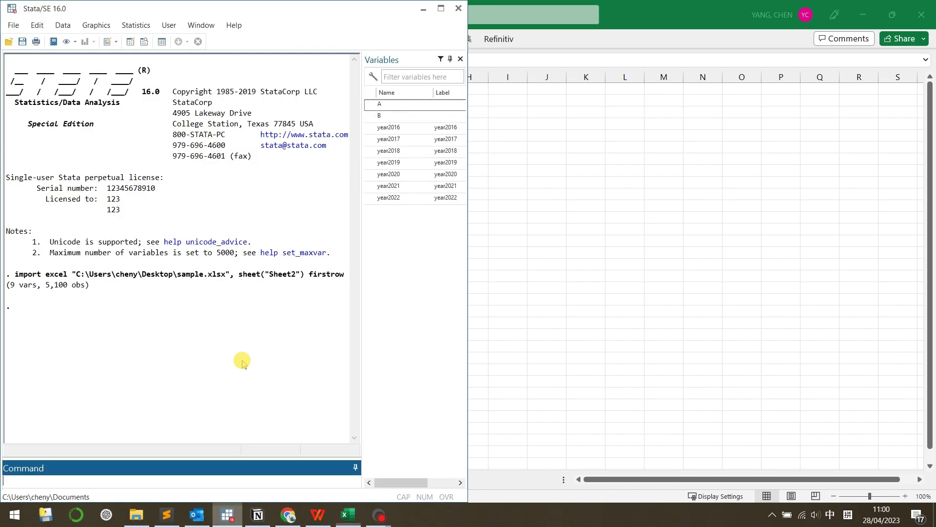
Open a new do-file and paste the 17 replace lines into it.
{"action": "left_click", "coordinate": [108, 42]}
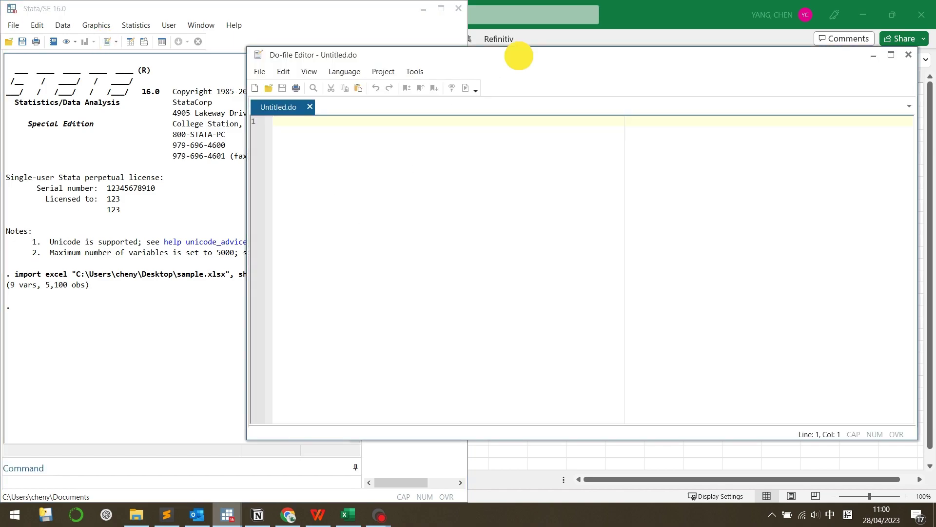
{"action": "left_click_drag", "start_coordinate": [517, 55], "coordinate": [433, 74]}
{"action": "left_click", "coordinate": [208, 151]}
{"action": "key", "text": "ctrl+v"}
Remove the spaces after == on all 17 lines and insert an opening double quote before each name.
{"action": "left_click", "coordinate": [299, 209]}
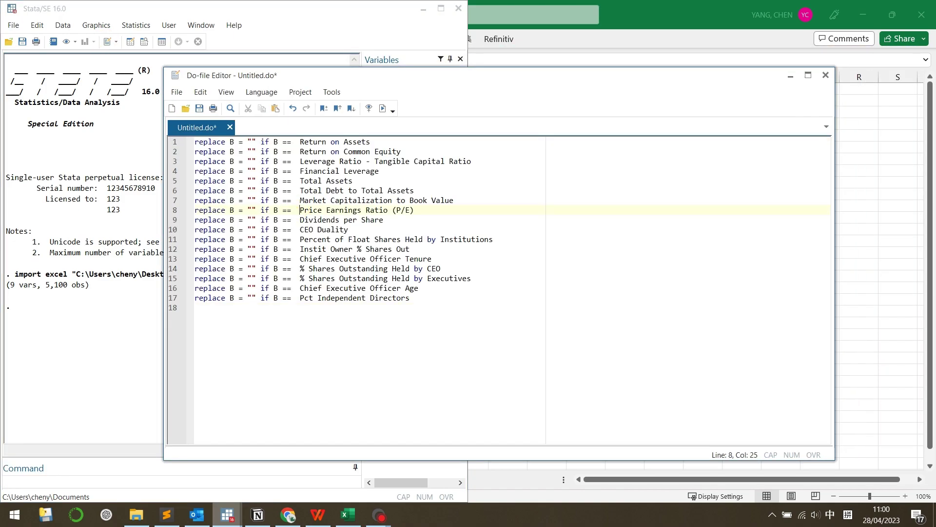
{"action": "left_click", "coordinate": [300, 298]}
{"action": "left_click_drag", "start_coordinate": [300, 298], "coordinate": [294, 147]}
{"action": "key", "text": "BackSpace"}
{"action": "type", "text": "“"}
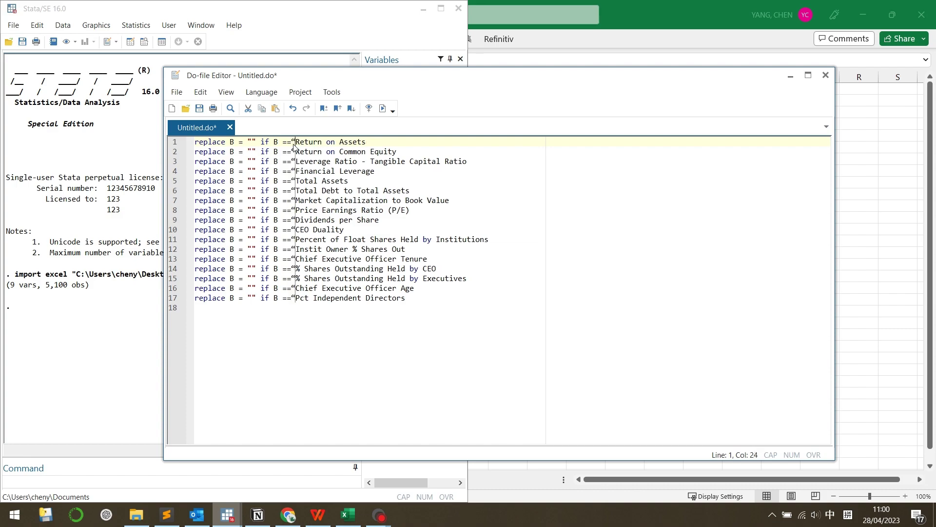
{"action": "key", "text": "BackSpace"}
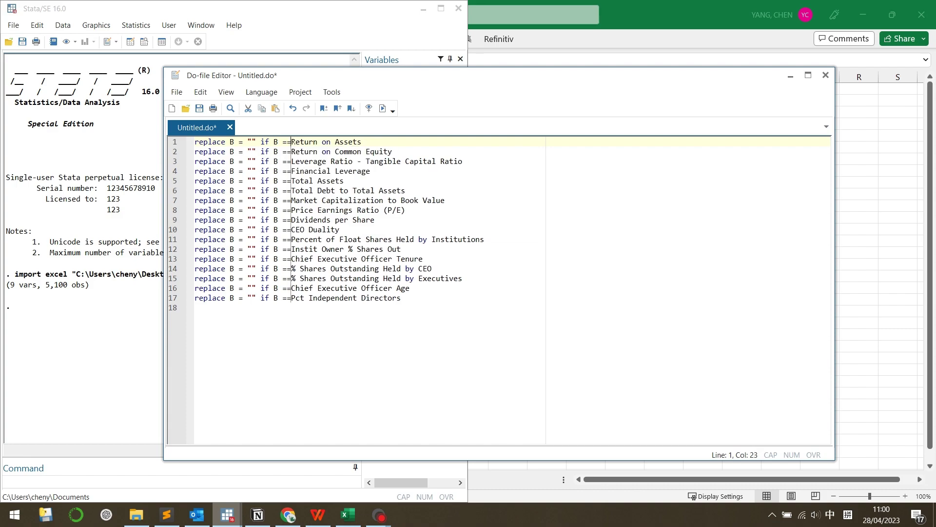
{"action": "type", "text": "\""}
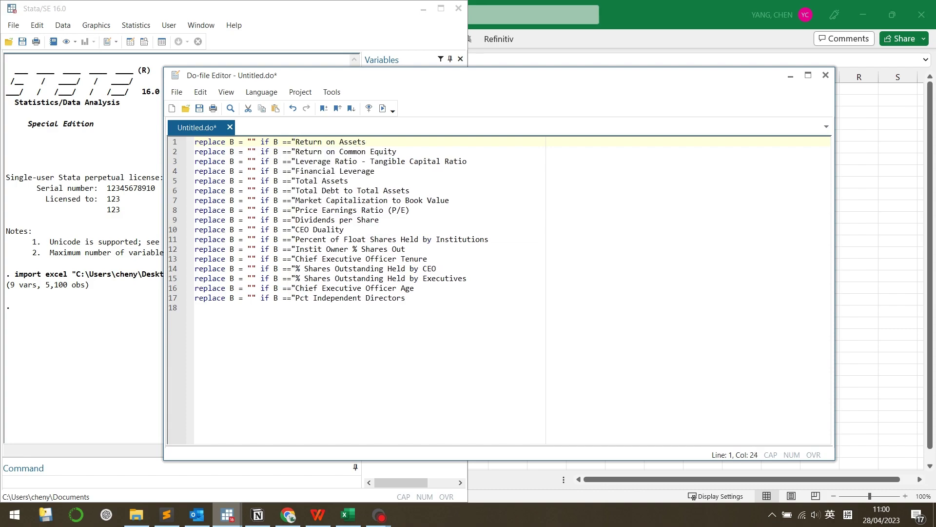
Add a closing double quote after the indicator name on each of the 17 lines.
{"action": "key", "text": "End"}
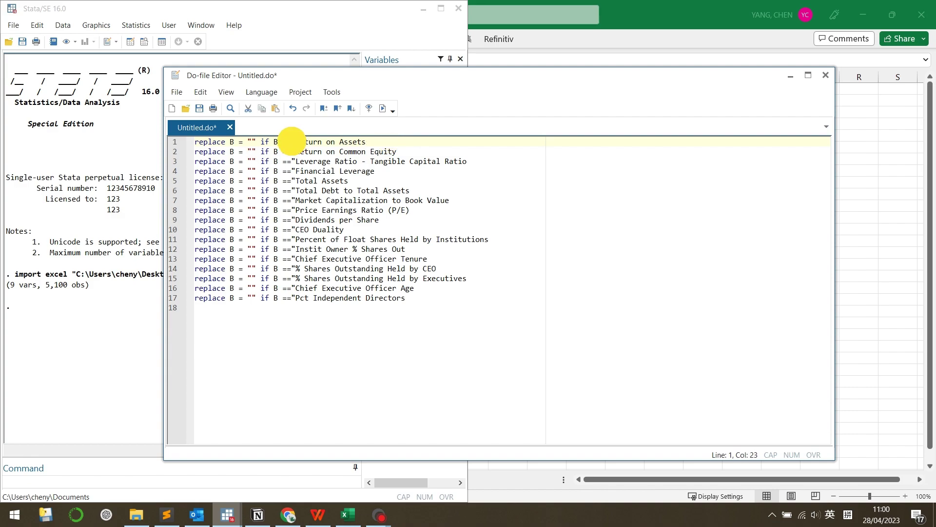
{"action": "left_click", "coordinate": [380, 141]}
{"action": "type", "text": "\""}
{"action": "left_click", "coordinate": [405, 152]}
{"action": "type", "text": "\""}
{"action": "left_click", "coordinate": [472, 162]}
{"action": "type", "text": "\""}
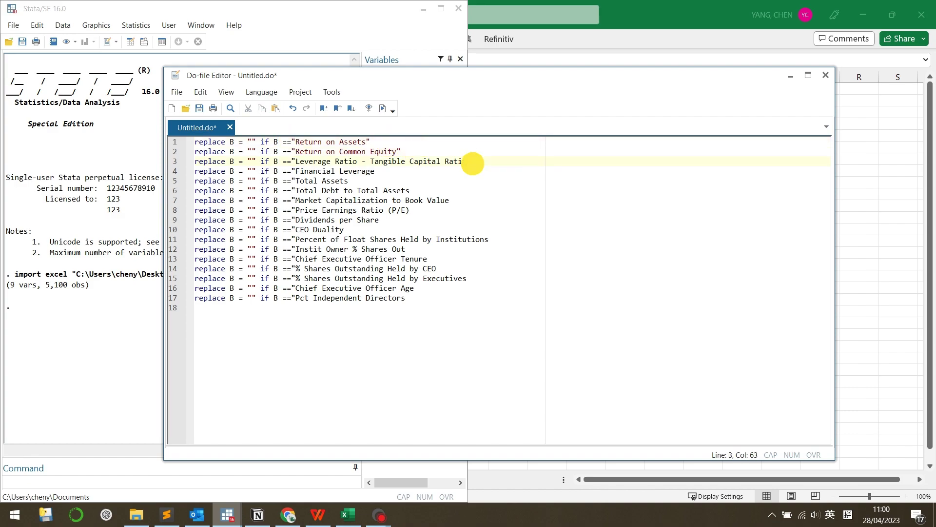
{"action": "left_click", "coordinate": [393, 172]}
{"action": "type", "text": "\""}
{"action": "left_click", "coordinate": [382, 181]}
{"action": "type", "text": "\""}
{"action": "left_click", "coordinate": [431, 191]}
{"action": "type", "text": "\""}
{"action": "left_click", "coordinate": [449, 201]}
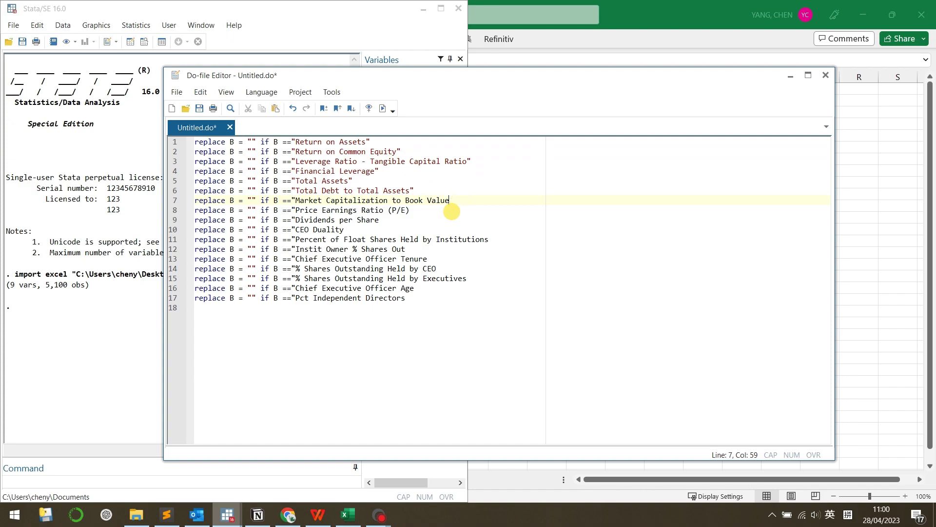
{"action": "type", "text": "\""}
{"action": "left_click", "coordinate": [432, 211]}
{"action": "type", "text": "\""}
{"action": "left_click", "coordinate": [379, 220]}
{"action": "type", "text": "\""}
{"action": "left_click", "coordinate": [347, 230]}
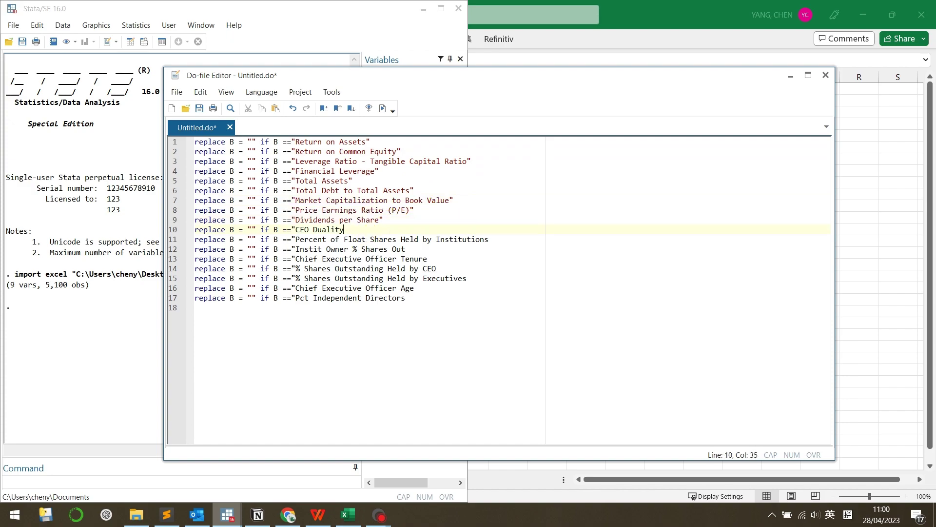
{"action": "type", "text": "\""}
{"action": "left_click", "coordinate": [499, 240]}
{"action": "type", "text": "\""}
{"action": "left_click", "coordinate": [431, 249]}
{"action": "type", "text": "\""}
{"action": "left_click", "coordinate": [437, 259]}
{"action": "type", "text": "\""}
{"action": "left_click", "coordinate": [448, 269]}
{"action": "type", "text": "\""}
{"action": "left_click", "coordinate": [488, 279]}
{"action": "type", "text": "\""}
{"action": "left_click", "coordinate": [424, 289]}
{"action": "type", "text": "\""}
{"action": "left_click", "coordinate": [412, 298]}
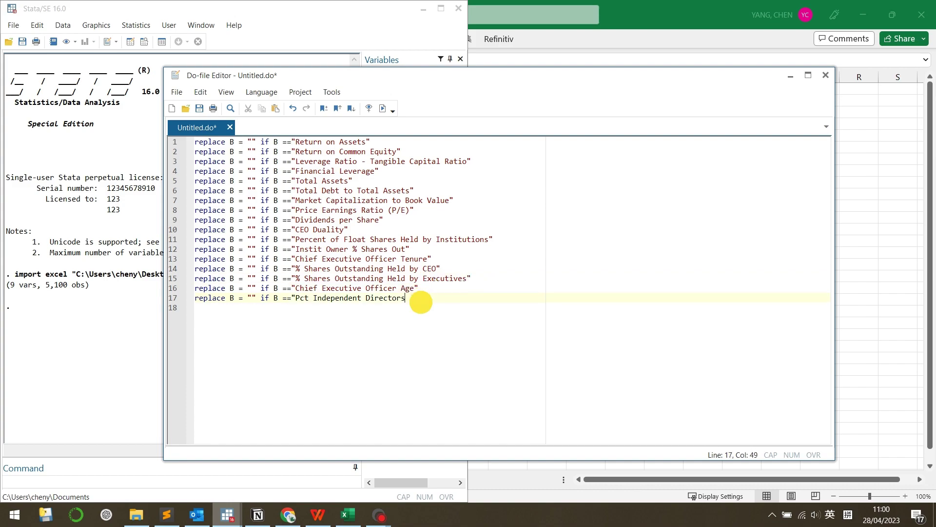
{"action": "type", "text": "\""}
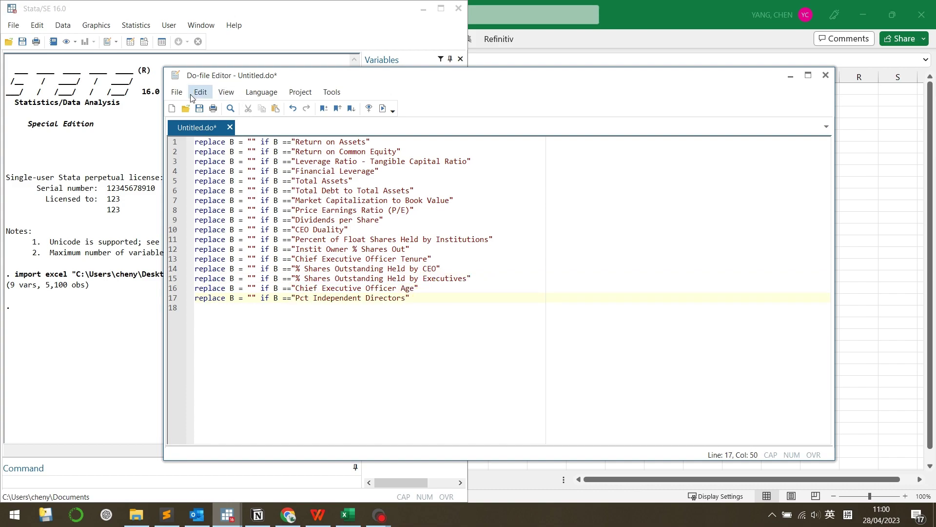
Fill in the short names ROA, ROE, Lev, FLEV, ASSETS, DtoA, MarCap, PE, DPS, Dual, Pct_Inst and Pct_Inst2.
{"action": "left_click", "coordinate": [252, 141]}
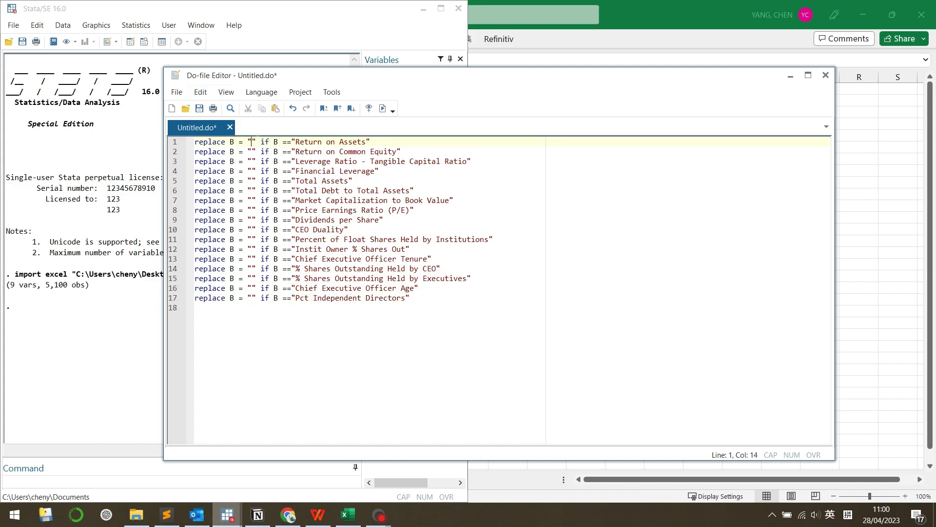
{"action": "type", "text": "ROA"}
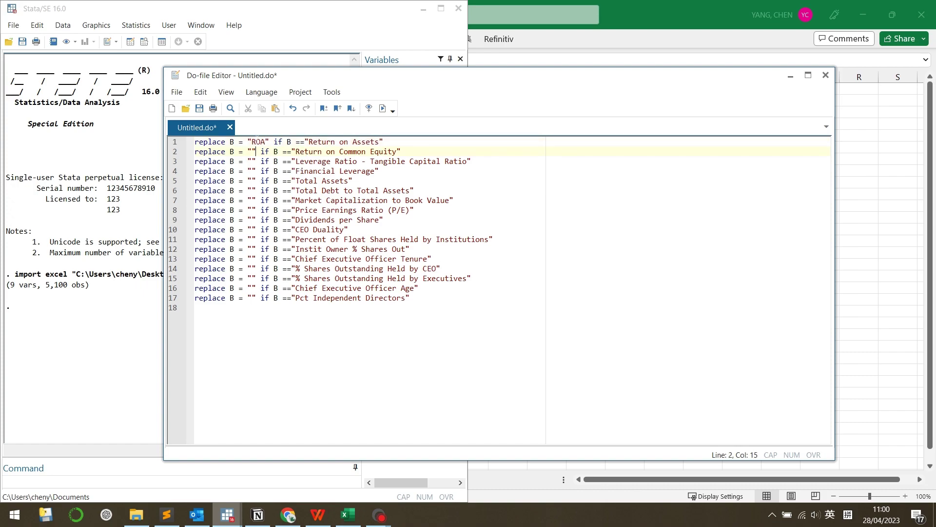
{"action": "type", "text": "ROE"}
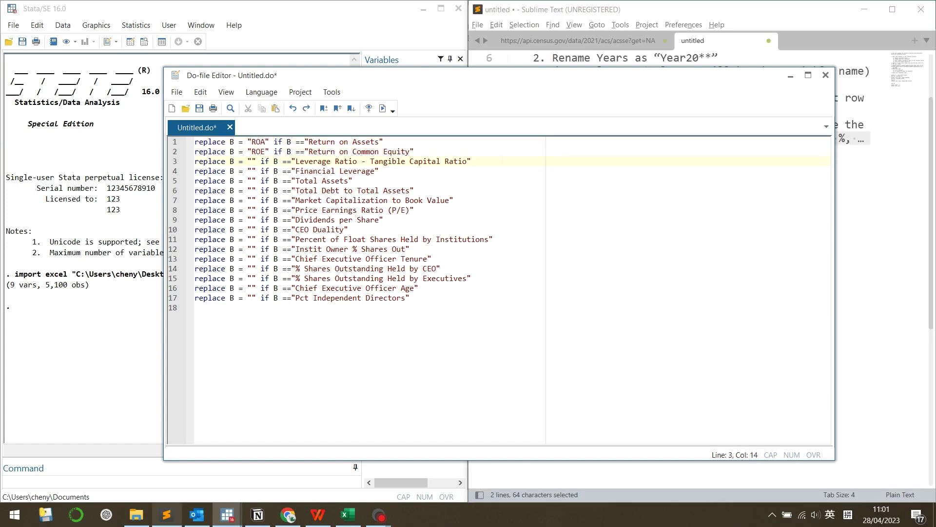
{"action": "left_click", "coordinate": [251, 161]}
{"action": "type", "text": "Lev"}
{"action": "left_click", "coordinate": [251, 170]}
{"action": "type", "text": "FLEV"}
{"action": "left_click", "coordinate": [252, 180]}
{"action": "type", "text": "ASSETS"}
{"action": "left_click", "coordinate": [252, 190]}
{"action": "type", "text": "DtoAMarCap"}
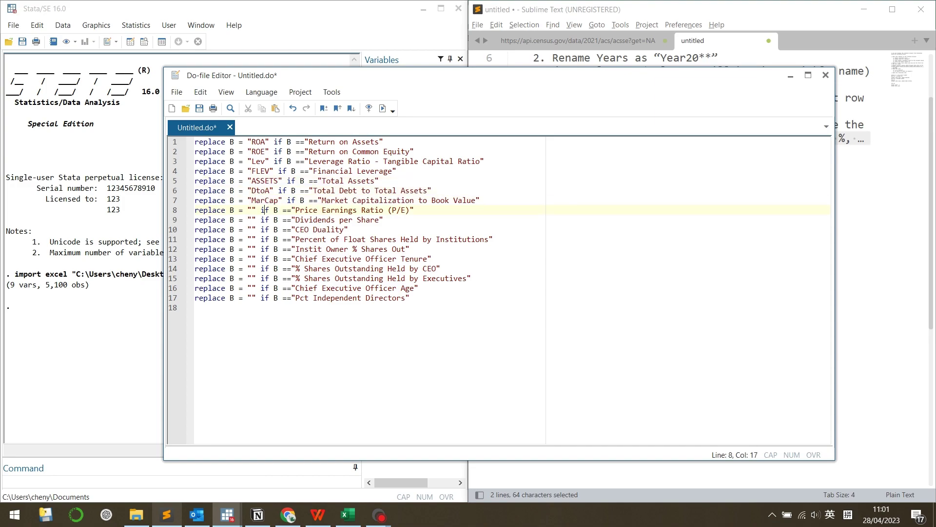
{"action": "type", "text": "PEDPSDualPct_Inst"}
{"action": "left_click", "coordinate": [251, 249]}
{"action": "type", "text": "Pct_Inst2"}
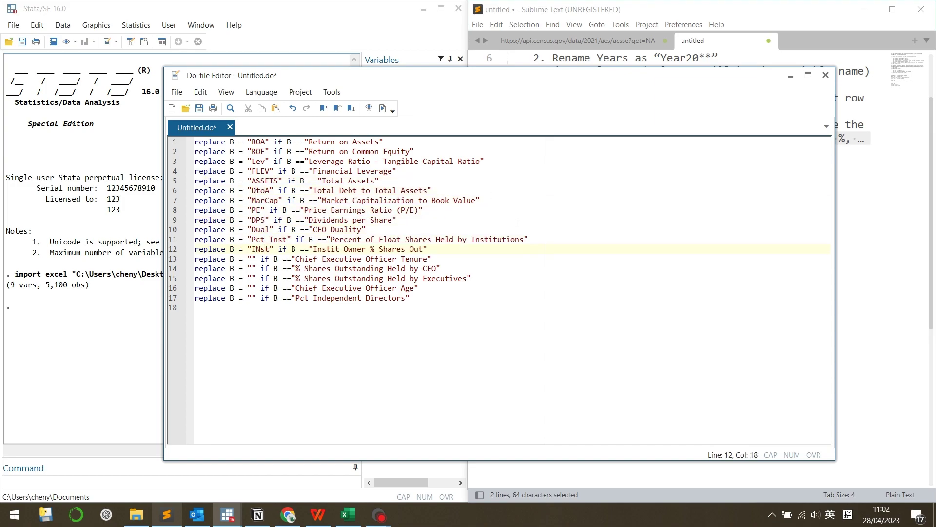
Fill in the remaining codes Tenure, CEO_Share, Exe_Share, Age and Pct_Indp.
{"action": "left_click", "coordinate": [251, 259]}
{"action": "type", "text": "Tenure"}
{"action": "left_click", "coordinate": [251, 268]}
{"action": "type", "text": "CEO_Share"}
{"action": "left_click", "coordinate": [252, 278]}
{"action": "type", "text": "Exe_Share"}
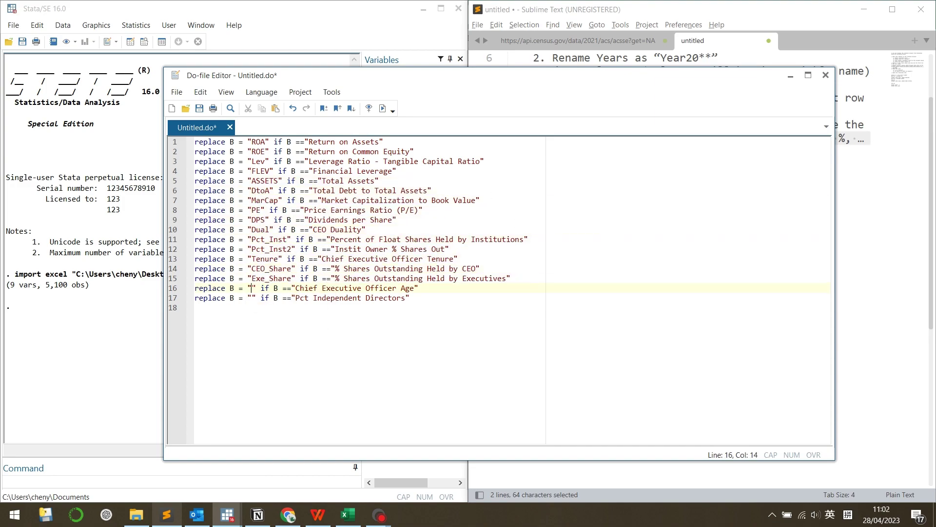
{"action": "left_click", "coordinate": [251, 288]}
{"action": "type", "text": "Age"}
{"action": "left_click", "coordinate": [252, 298]}
{"action": "type", "text": "Pct_Indp"}
Paste all 17 replace commands into the Command window and run them.
{"action": "left_click_drag", "start_coordinate": [446, 298], "coordinate": [194, 141]}
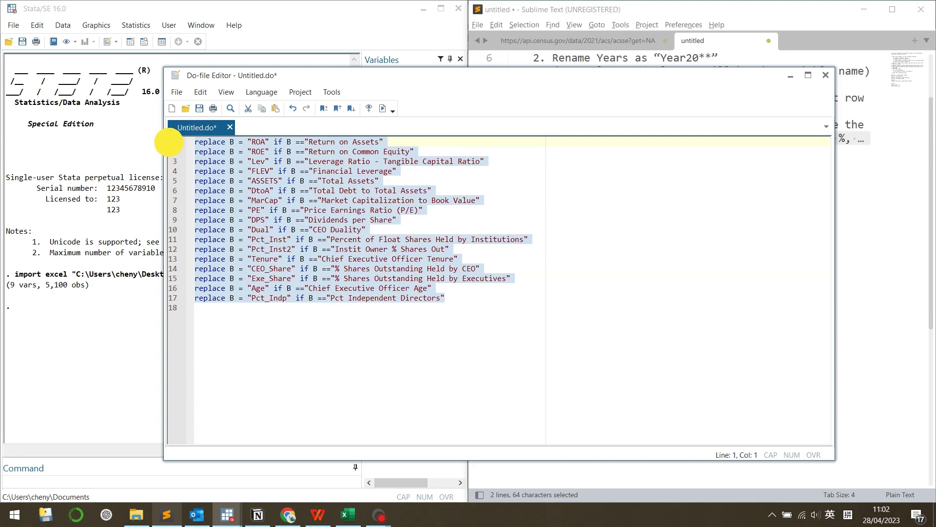
{"action": "left_click", "coordinate": [107, 325]}
{"action": "left_click", "coordinate": [790, 76]}
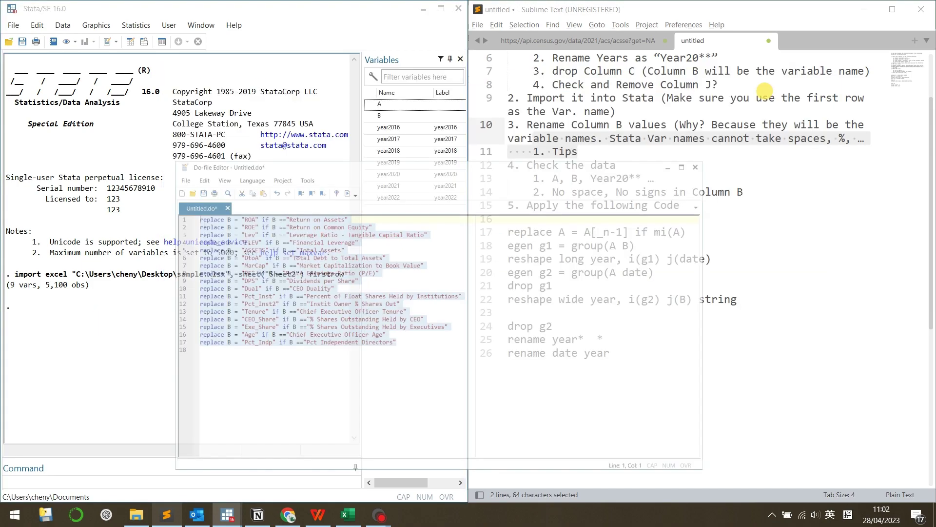
{"action": "left_click_drag", "start_coordinate": [163, 456], "coordinate": [183, 348]}
{"action": "left_click", "coordinate": [64, 395]}
{"action": "key", "text": "ctrl+v"}
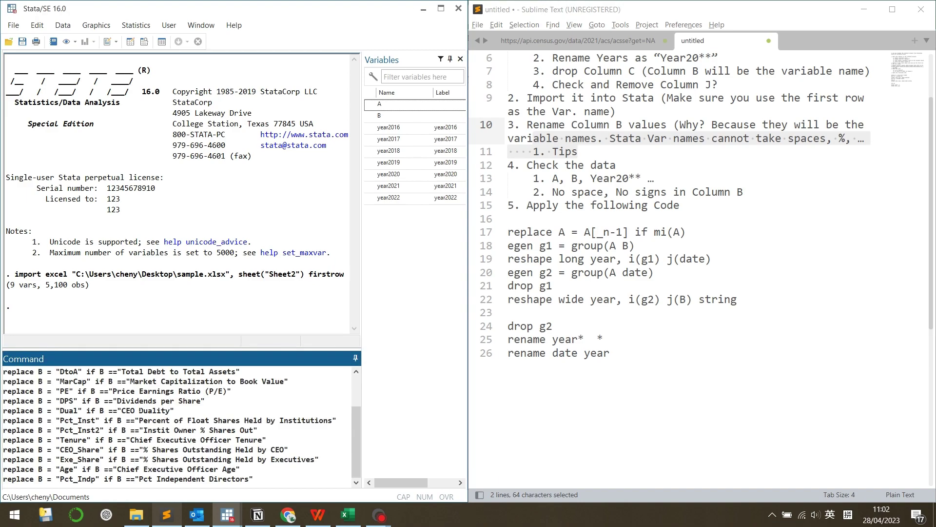
{"action": "key", "text": "Return"}
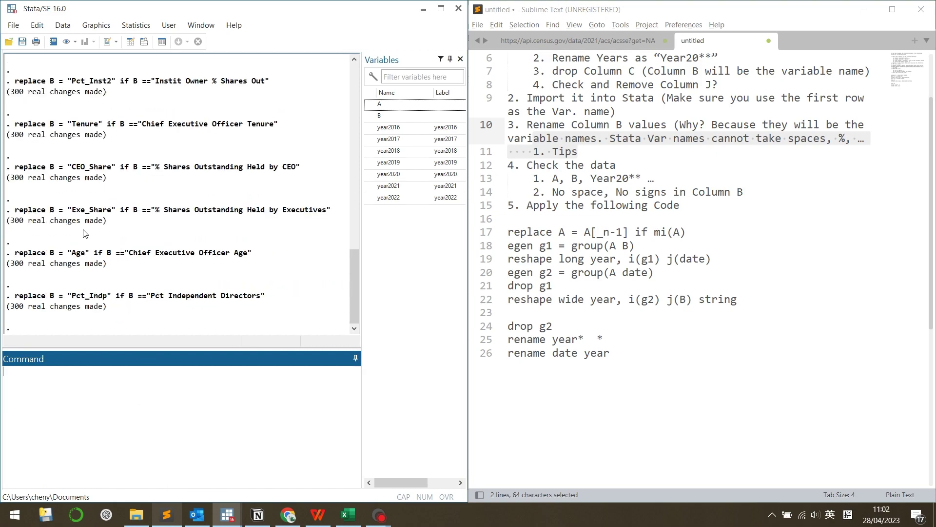
Browse the data to confirm column B now shows short names like ROE, then close it.
{"action": "left_click", "coordinate": [130, 42]}
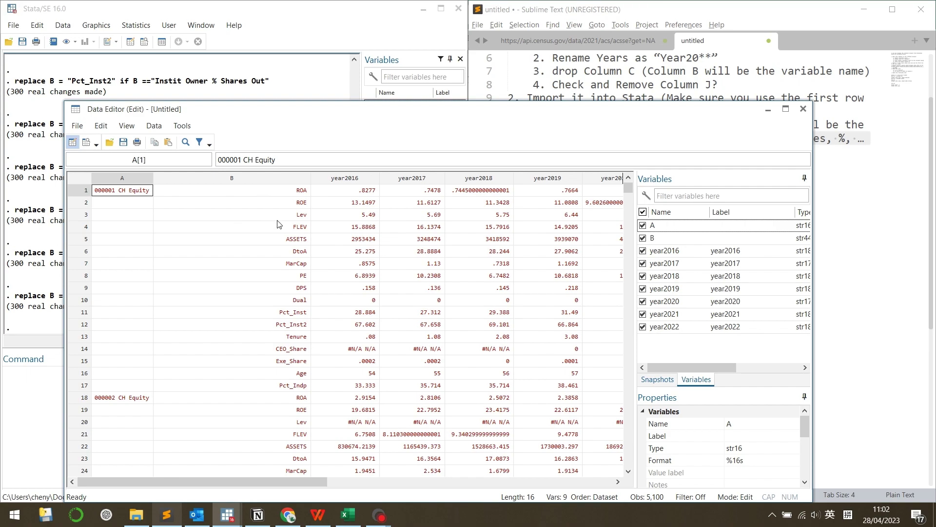
{"action": "left_click", "coordinate": [254, 178]}
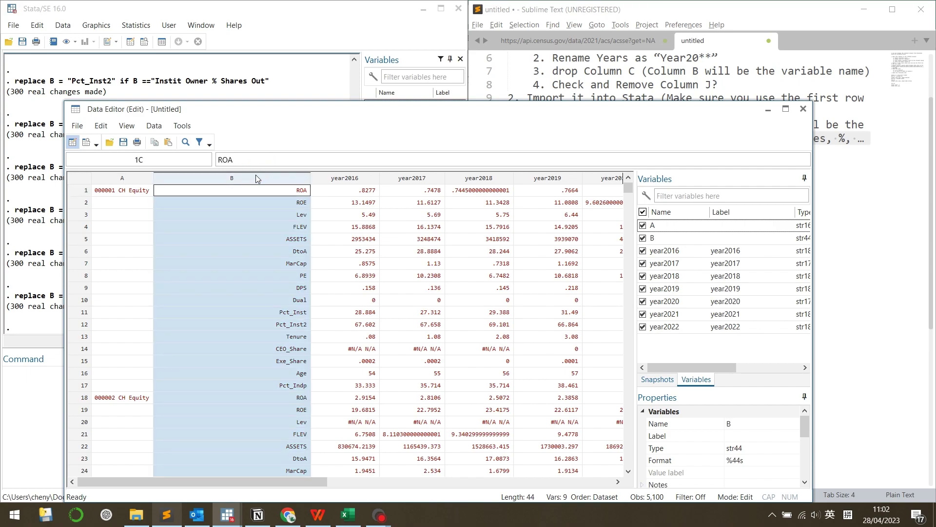
{"action": "scroll", "coordinate": [285, 221], "scroll_direction": "down", "scroll_amount": 3}
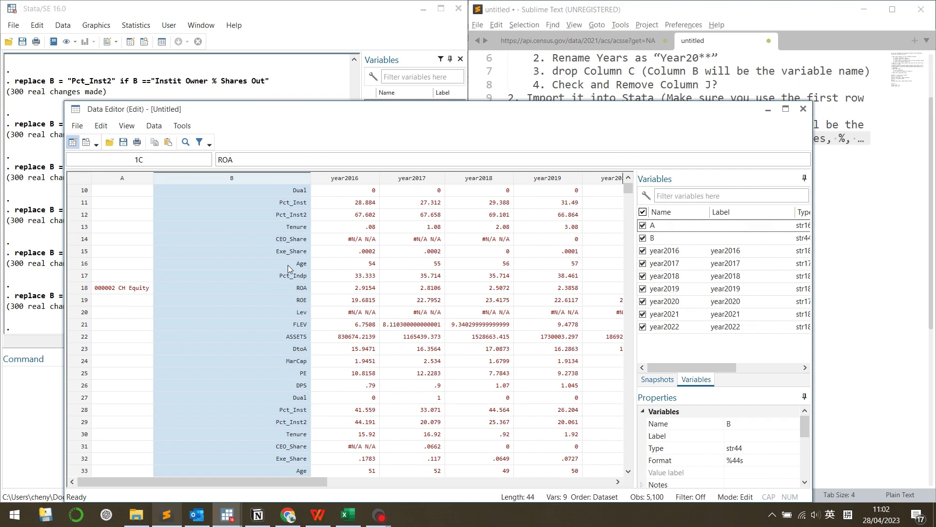
{"action": "scroll", "coordinate": [288, 268], "scroll_direction": "down", "scroll_amount": 6}
{"action": "left_click", "coordinate": [240, 288]}
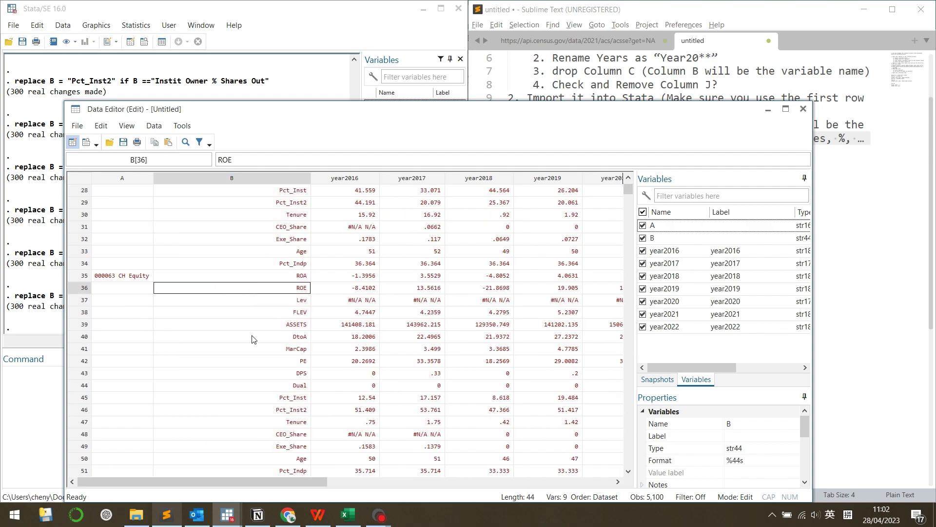
{"action": "scroll", "coordinate": [252, 339], "scroll_direction": "down", "scroll_amount": 1}
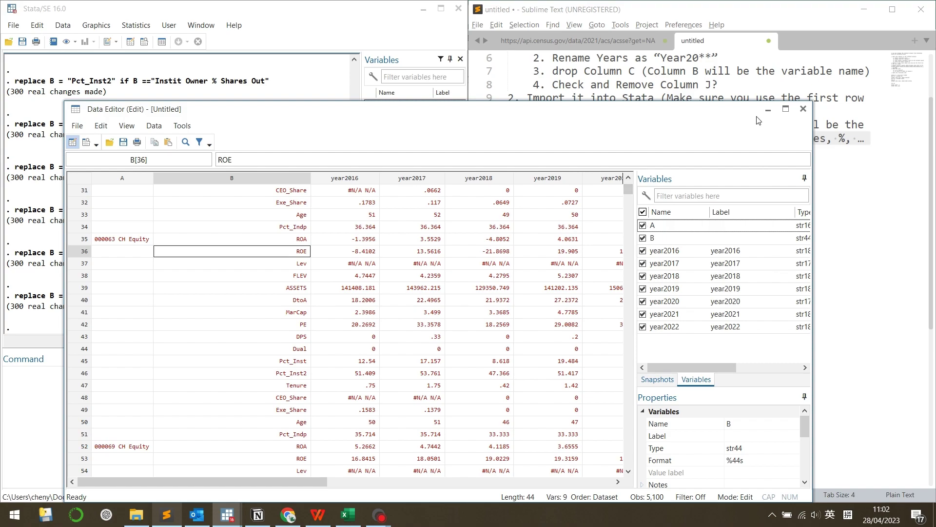
{"action": "left_click", "coordinate": [768, 110]}
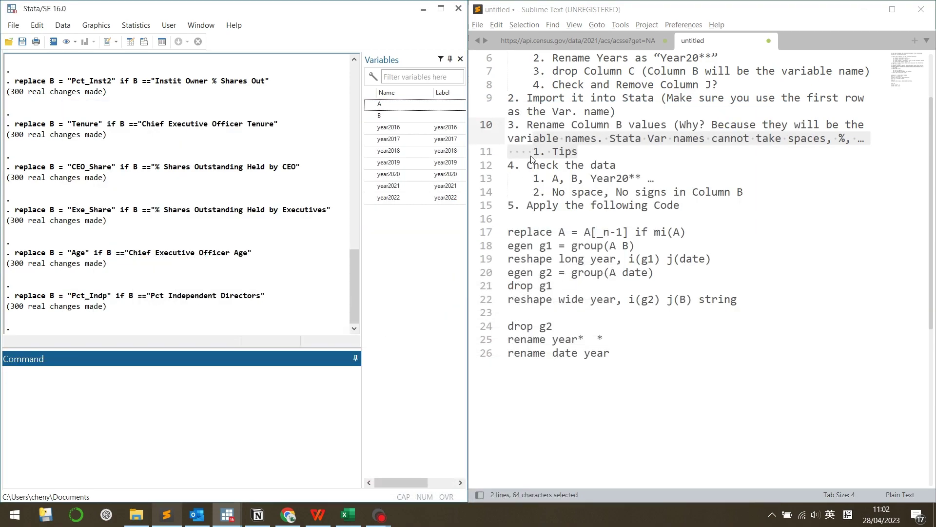
Highlight the notes on checking the data, then reopen the Data Editor and scroll through the rows.
{"action": "left_click_drag", "start_coordinate": [581, 148], "coordinate": [509, 125]}
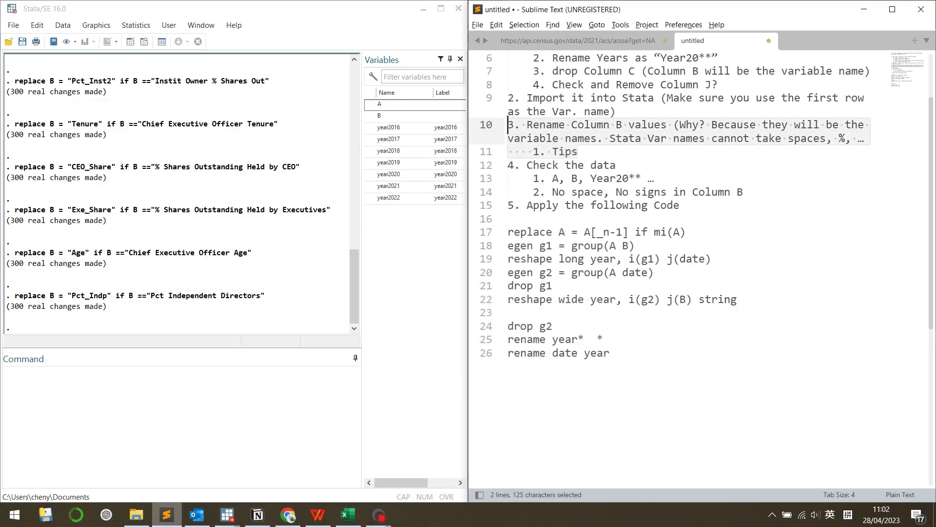
{"action": "left_click_drag", "start_coordinate": [508, 165], "coordinate": [706, 192]}
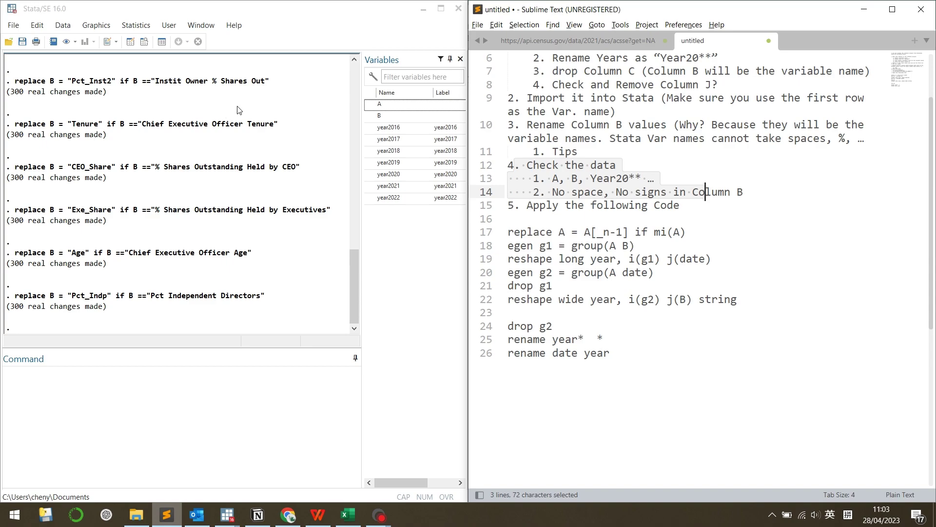
{"action": "left_click", "coordinate": [130, 42]}
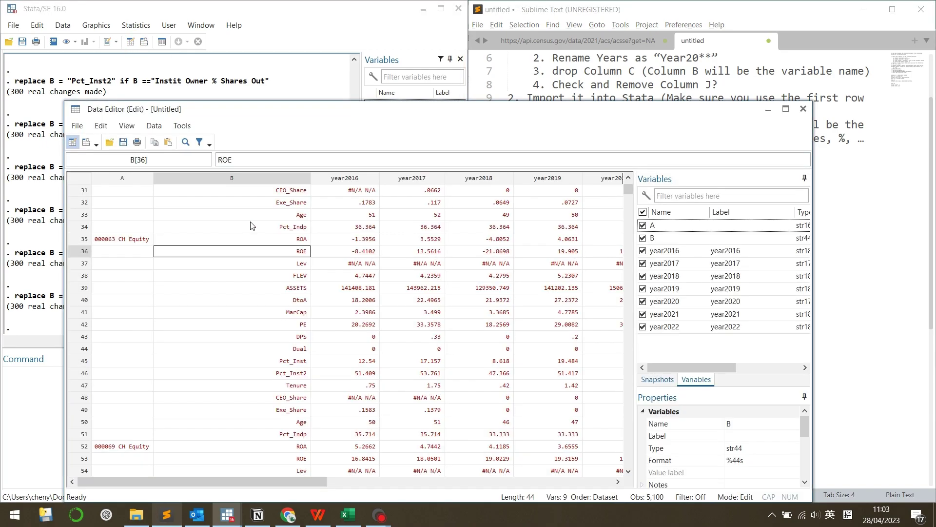
{"action": "scroll", "coordinate": [252, 250], "scroll_direction": "down", "scroll_amount": 15}
{"action": "scroll", "coordinate": [252, 250], "scroll_direction": "down", "scroll_amount": 20}
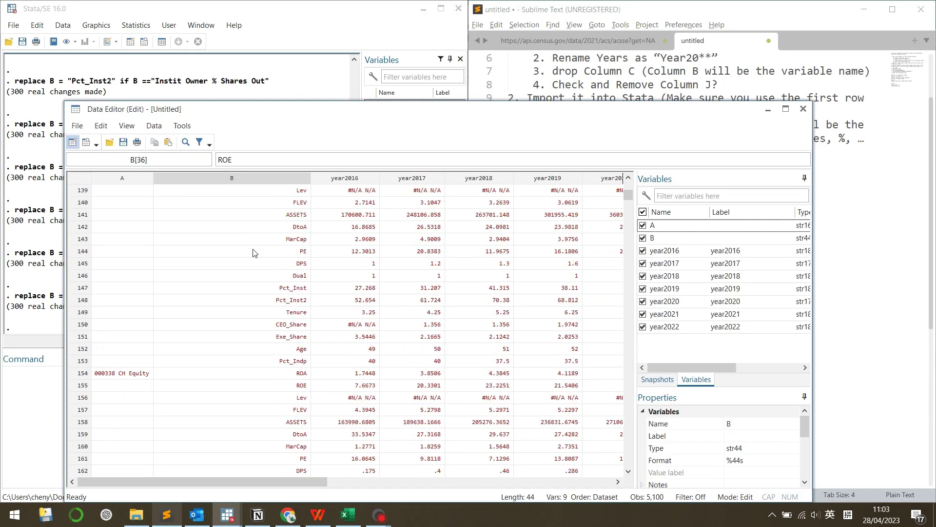
{"action": "scroll", "coordinate": [246, 276], "scroll_direction": "down", "scroll_amount": 8}
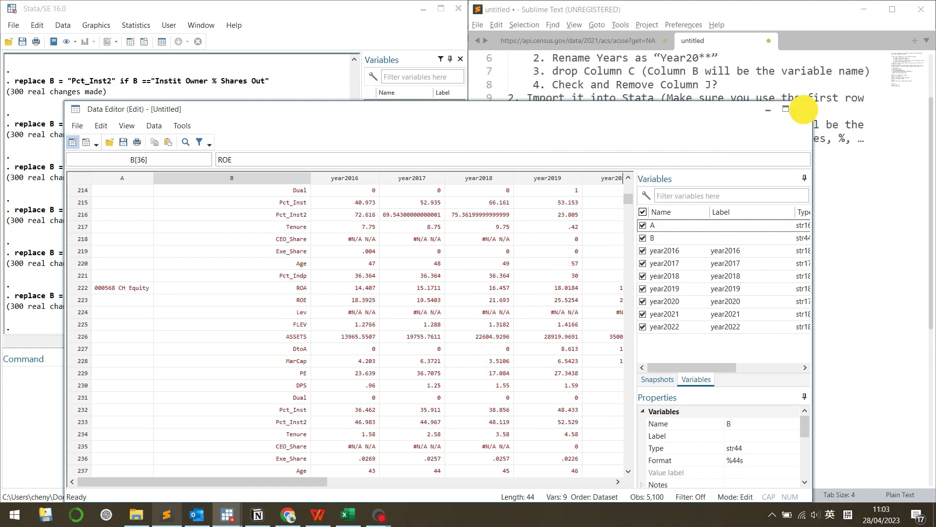
Close the data view and run tab B to confirm 17 short names of 300 rows each.
{"action": "left_click", "coordinate": [803, 109]}
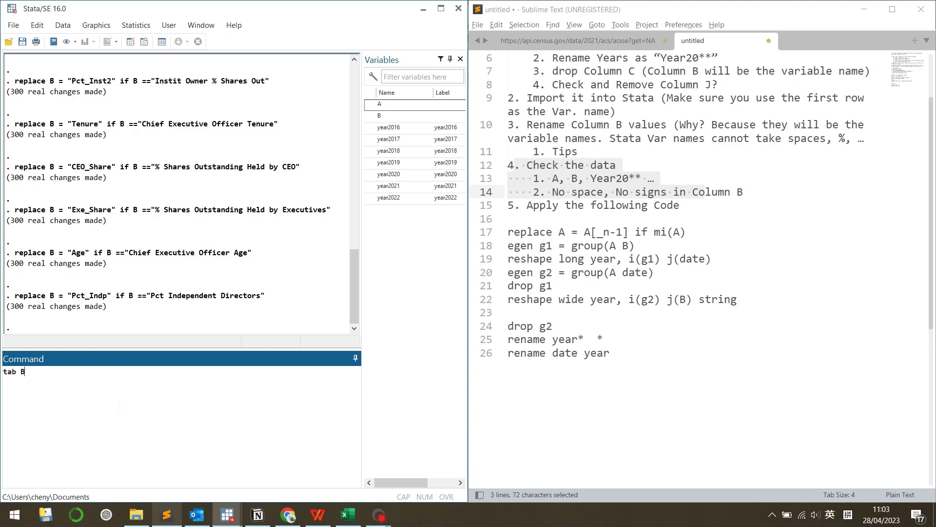
{"action": "type", "text": "tab B"}
{"action": "key", "text": "Return"}
{"action": "left_click_drag", "start_coordinate": [146, 112], "coordinate": [185, 287]}
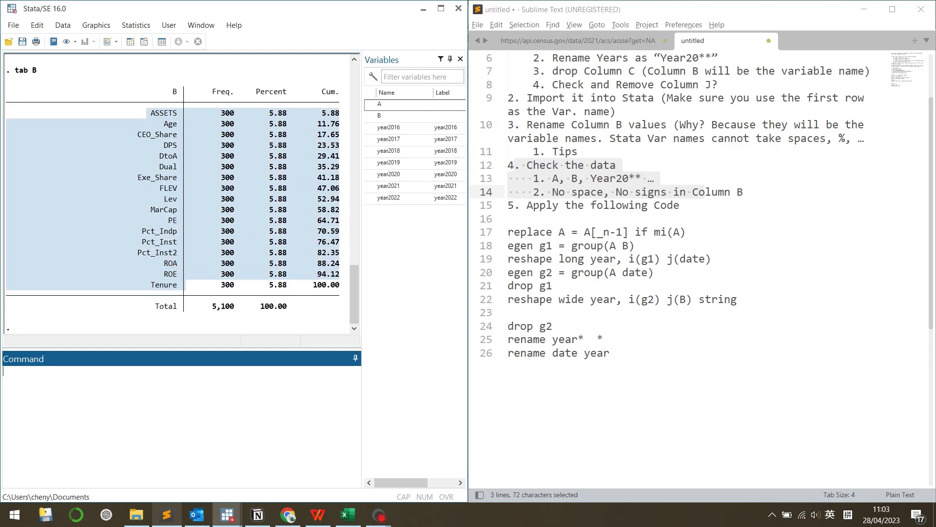
Run the ten-line reshape code from the notes, producing the 2,100-row firm-year panel, and view it.
{"action": "left_click_drag", "start_coordinate": [527, 204], "coordinate": [702, 204]}
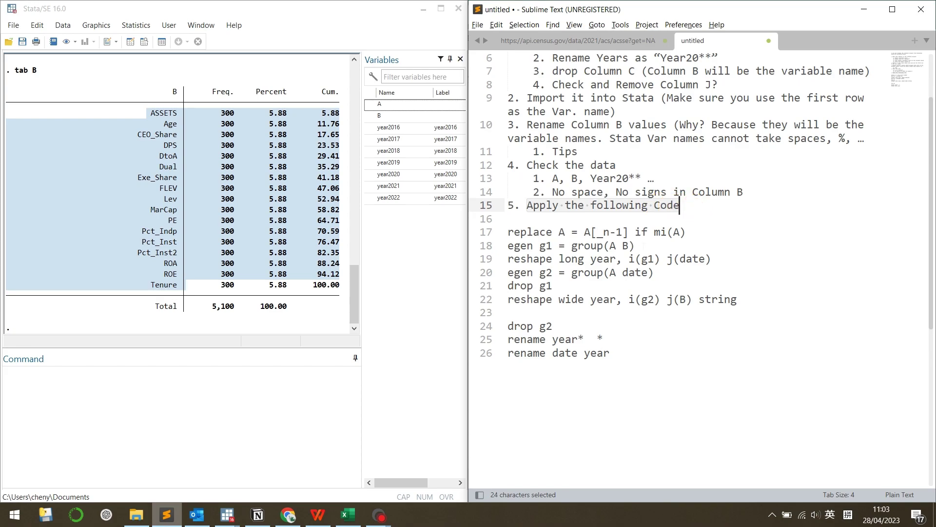
{"action": "left_click_drag", "start_coordinate": [629, 360], "coordinate": [508, 231]}
{"action": "key", "text": "ctrl+c"}
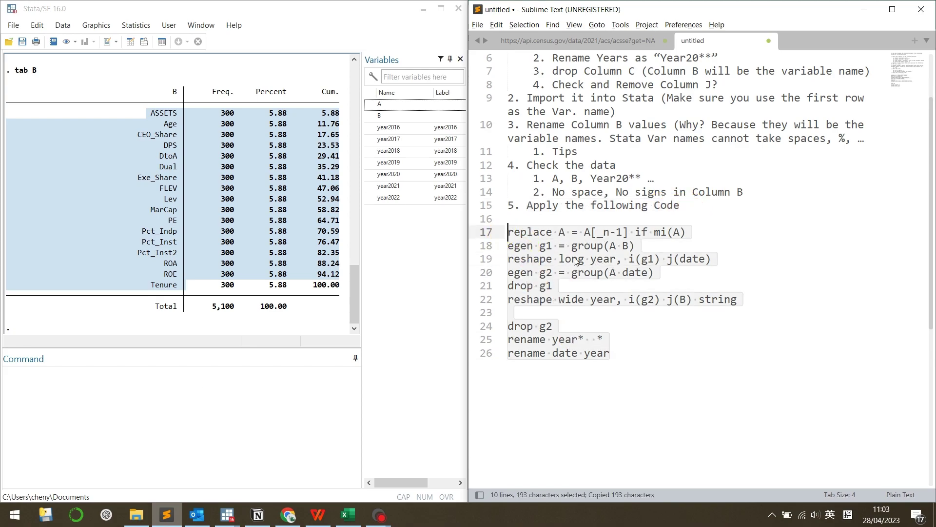
{"action": "left_click", "coordinate": [55, 389]}
{"action": "key", "text": "ctrl+v"}
{"action": "key", "text": "Return"}
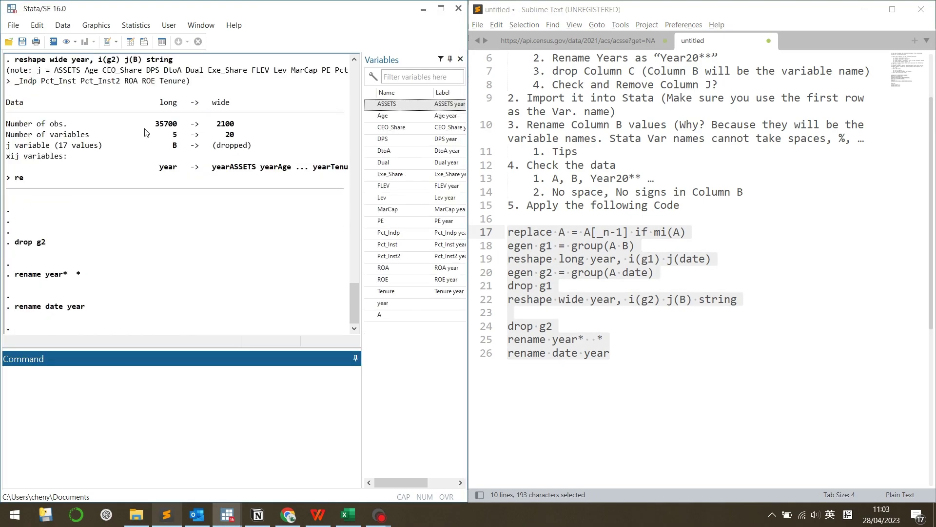
{"action": "left_click", "coordinate": [131, 41]}
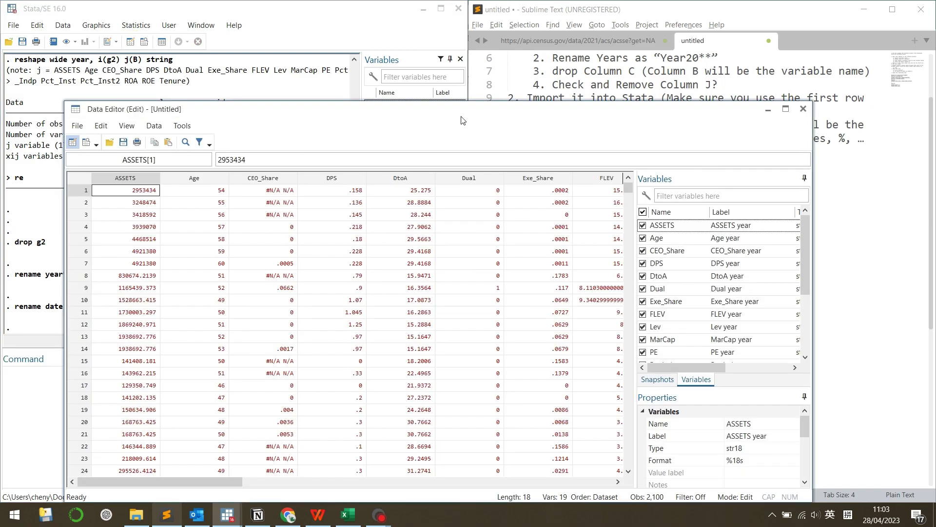
{"action": "left_click_drag", "start_coordinate": [463, 120], "coordinate": [450, 56]}
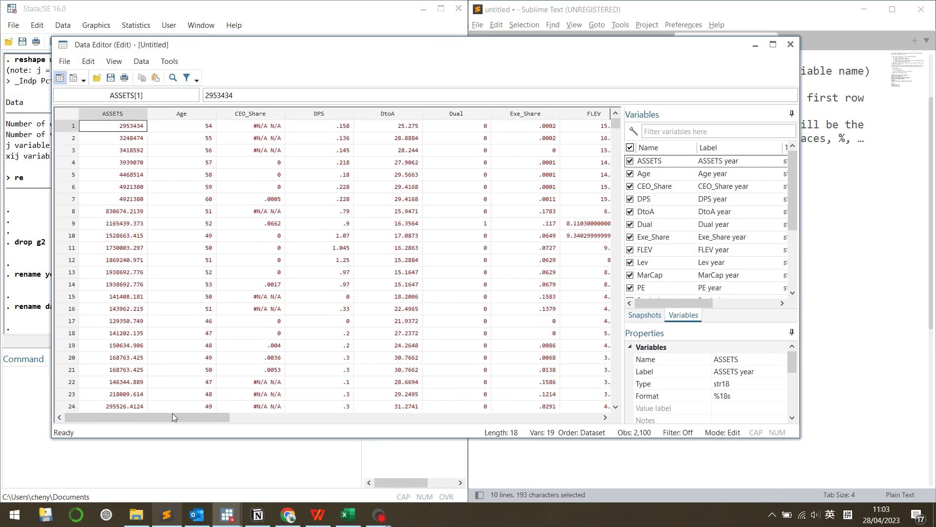
{"action": "left_click_drag", "start_coordinate": [171, 414], "coordinate": [426, 387]}
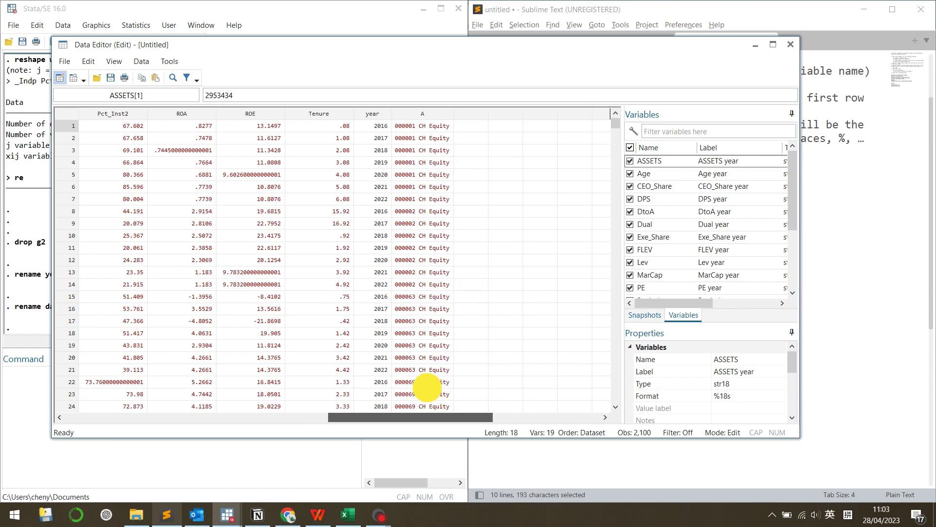
{"action": "left_click", "coordinate": [424, 114]}
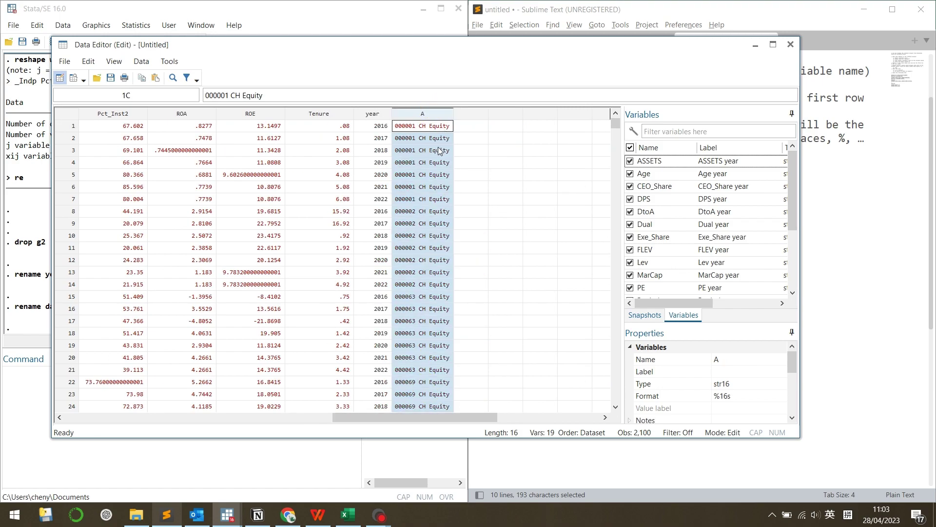
{"action": "left_click", "coordinate": [374, 114]}
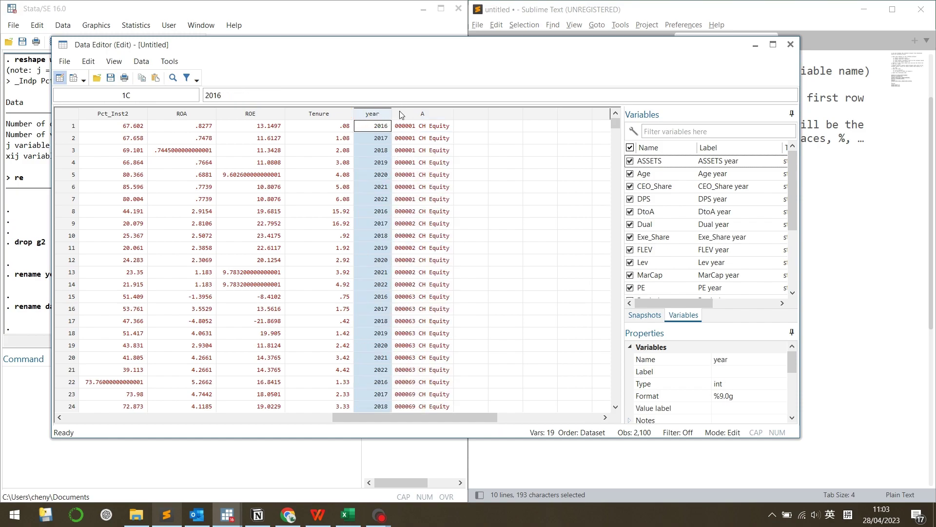
{"action": "left_click_drag", "start_coordinate": [382, 417], "coordinate": [147, 384]}
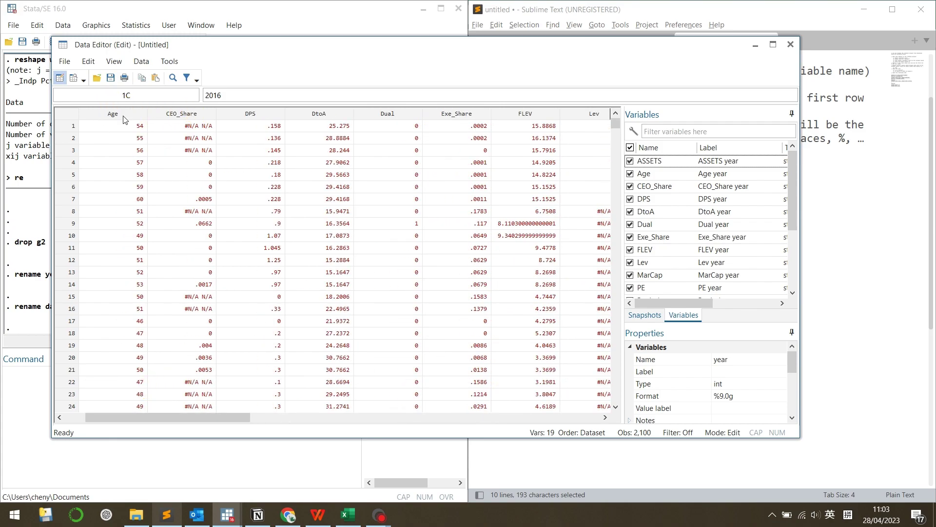